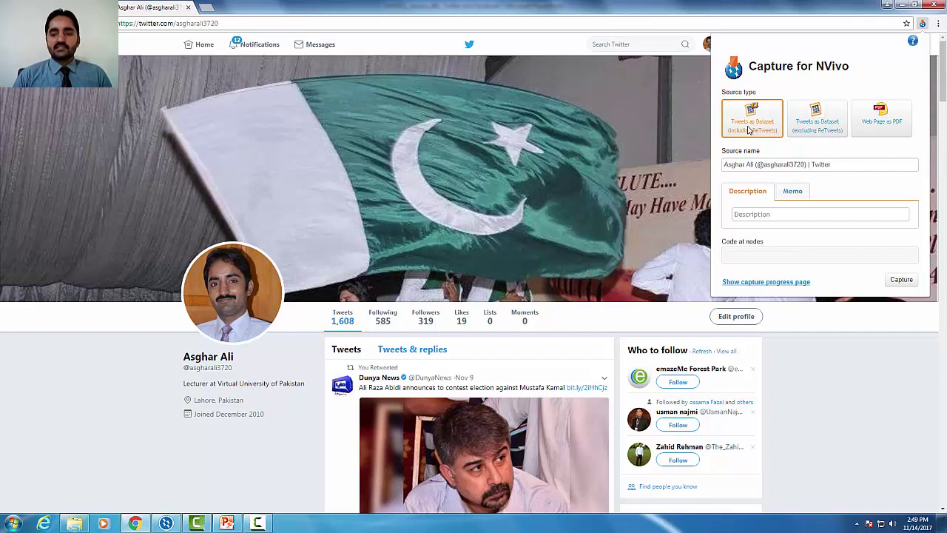
- Capture the Twitter profile's tweets including retweets as a dataset, authorizing NCapture's account access, and check the capture progress page
left_click(902, 280)
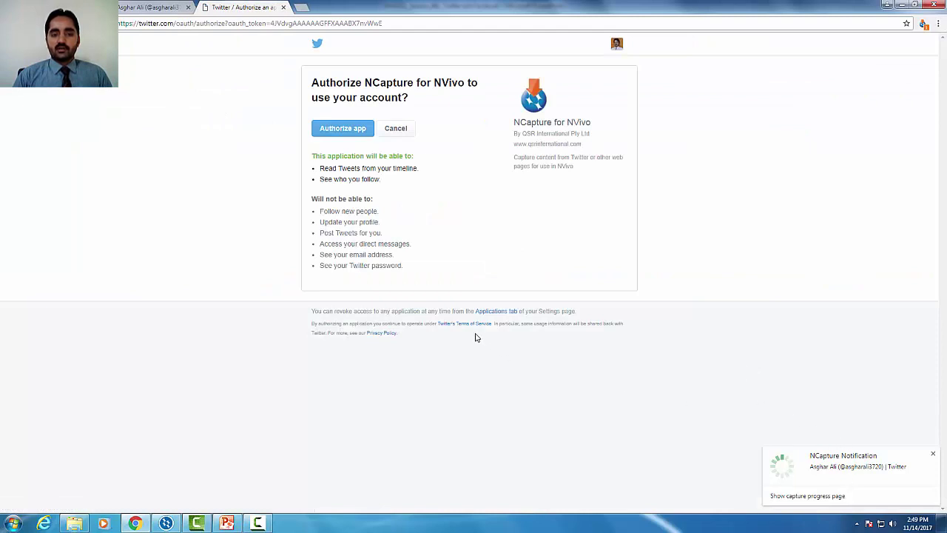
left_click(342, 130)
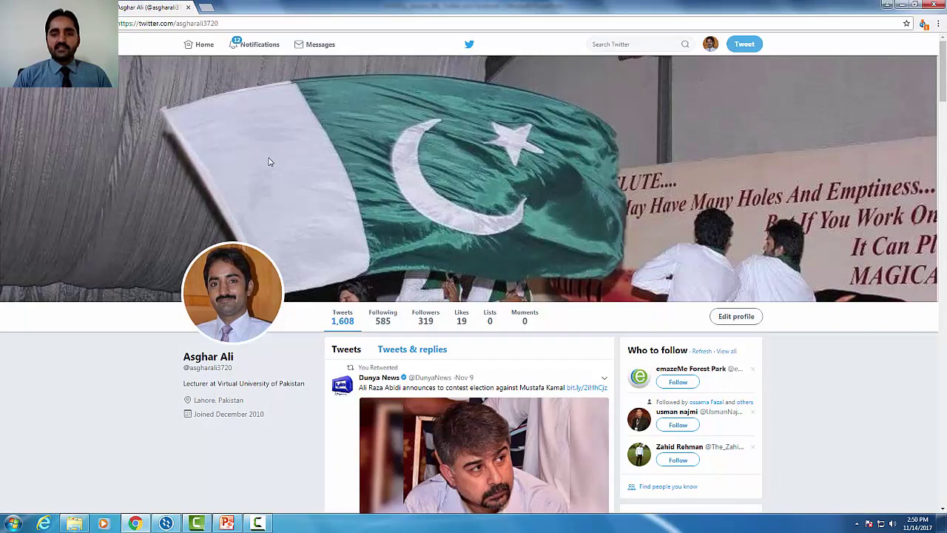
left_click(923, 23)
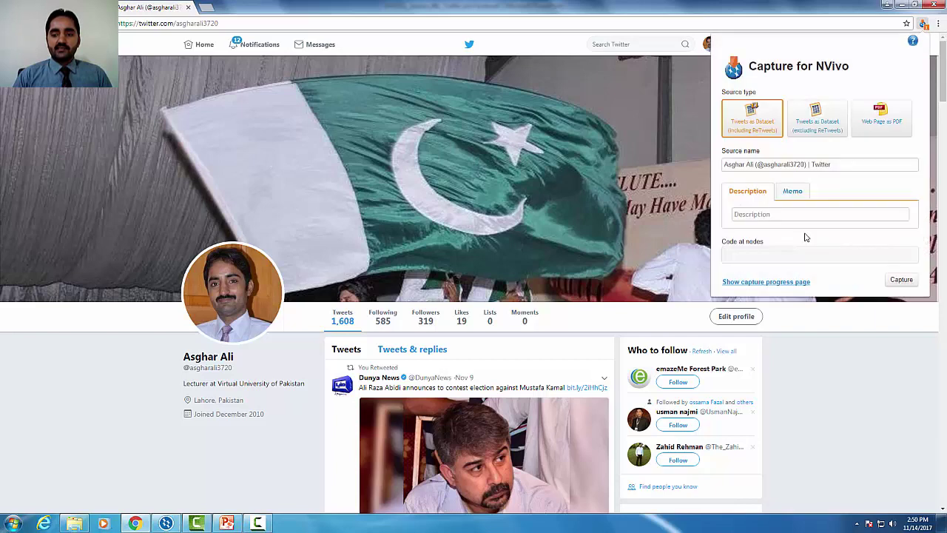
left_click(777, 281)
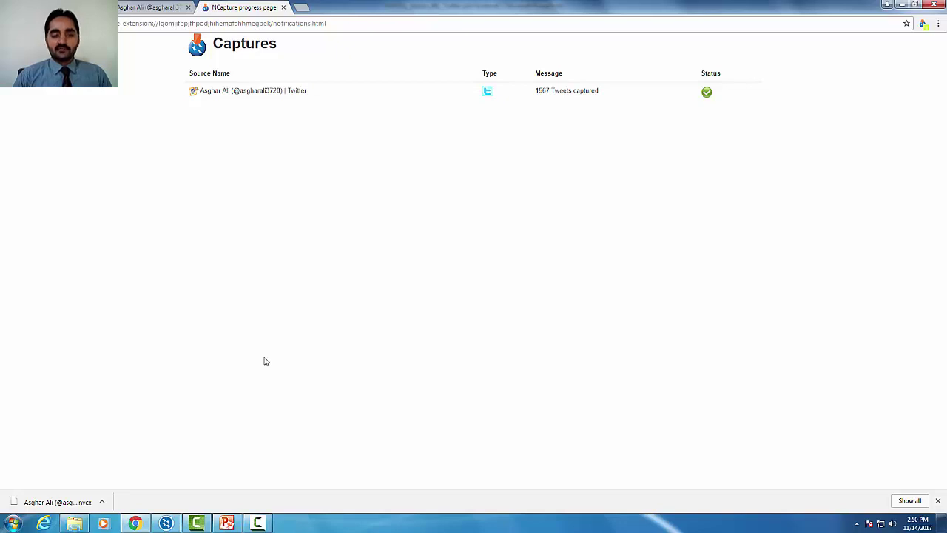
- Switch to NVivo and create a folder named Social Media under Internals
left_click(165, 523)
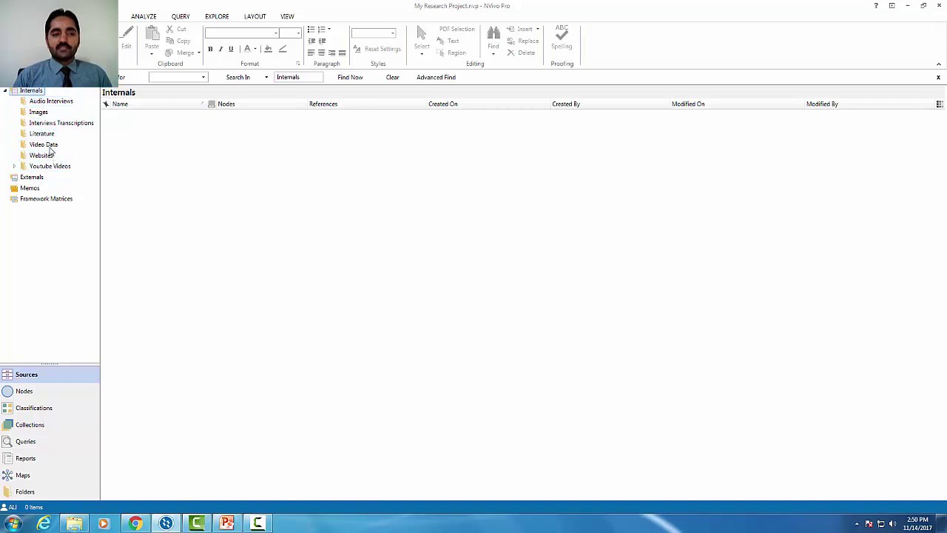
right_click(34, 91)
key("Escape")
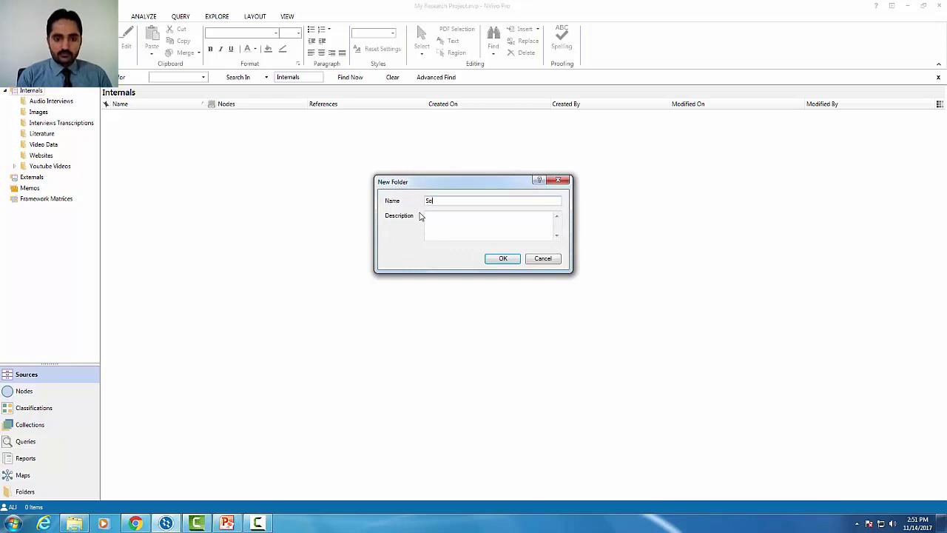
type("Social Media")
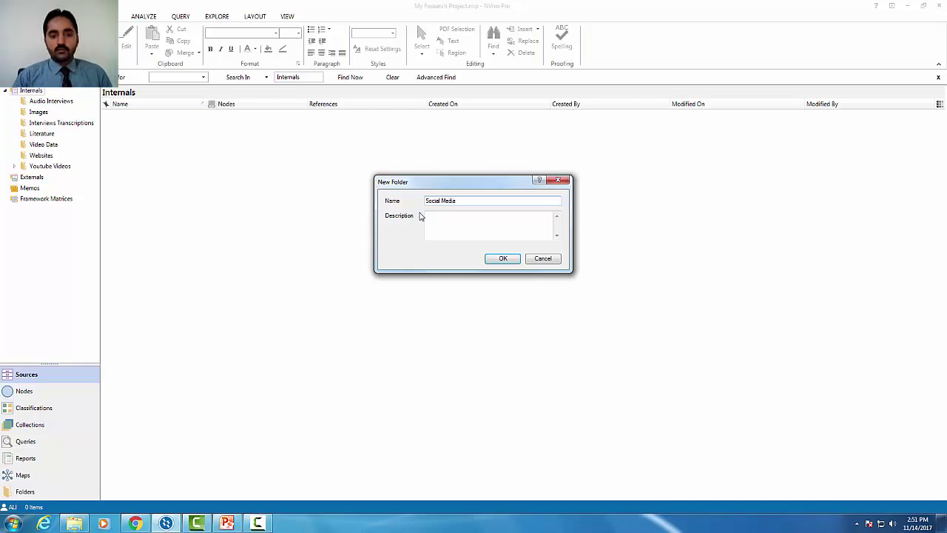
left_click(501, 259)
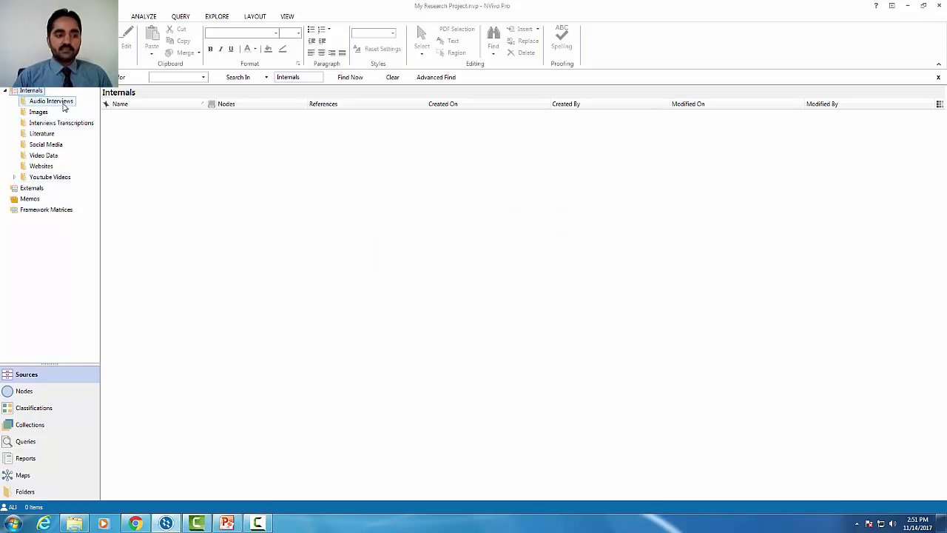
- Import the not previously imported Twitter capture from NCapture into the Social Media folder, keeping matching social media datasets merged
left_click(56, 145)
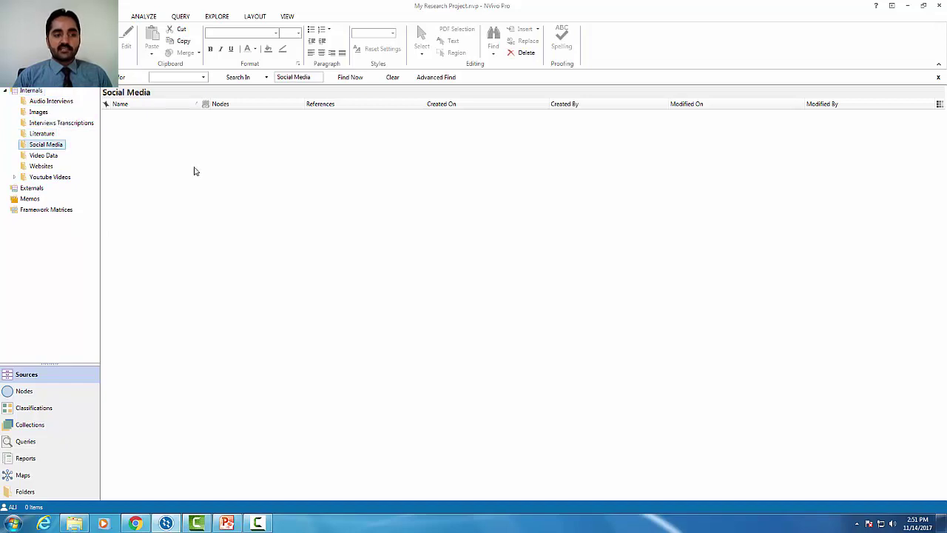
right_click(117, 131)
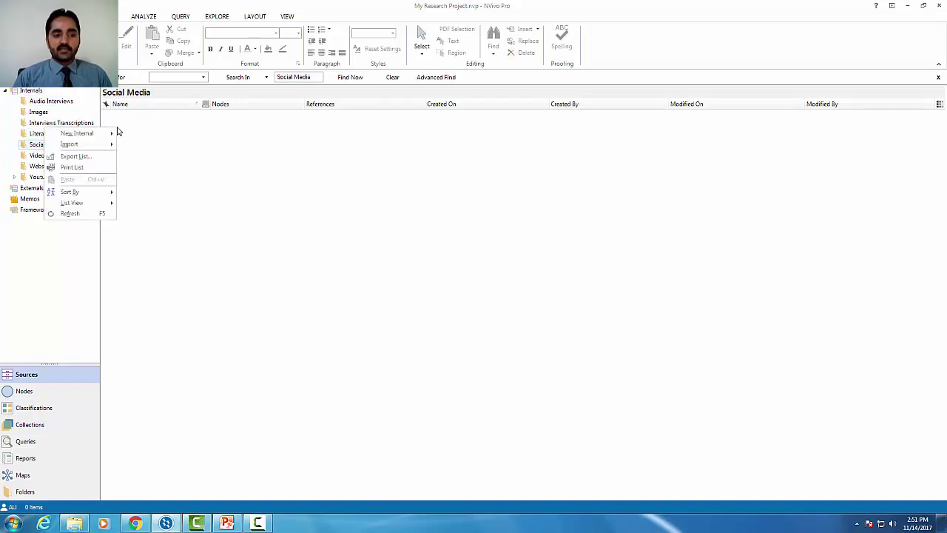
mouse_move(112, 145)
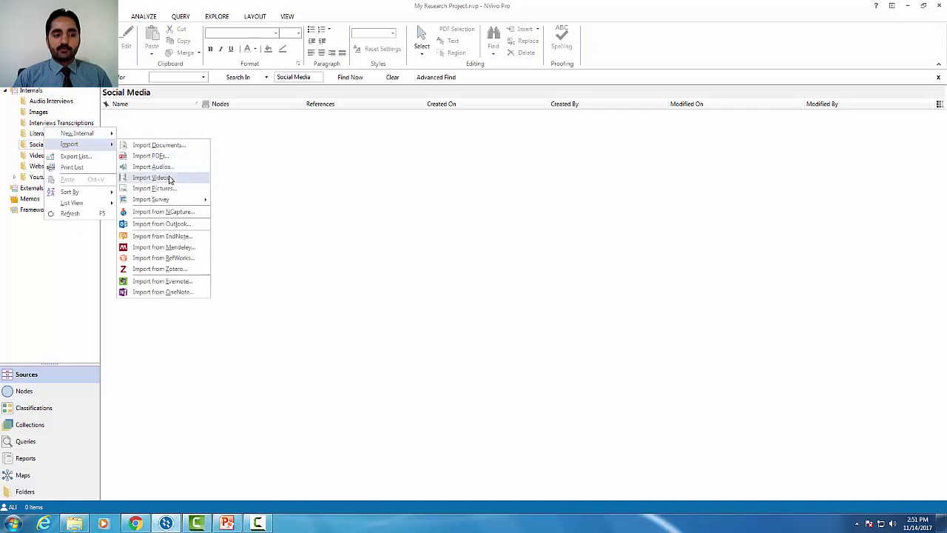
left_click(178, 216)
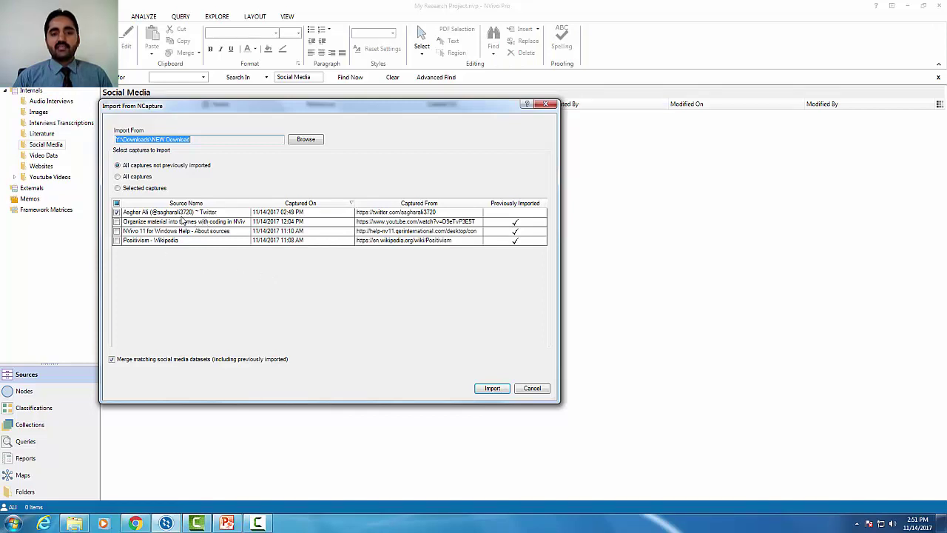
left_click_drag(557, 400, 665, 437)
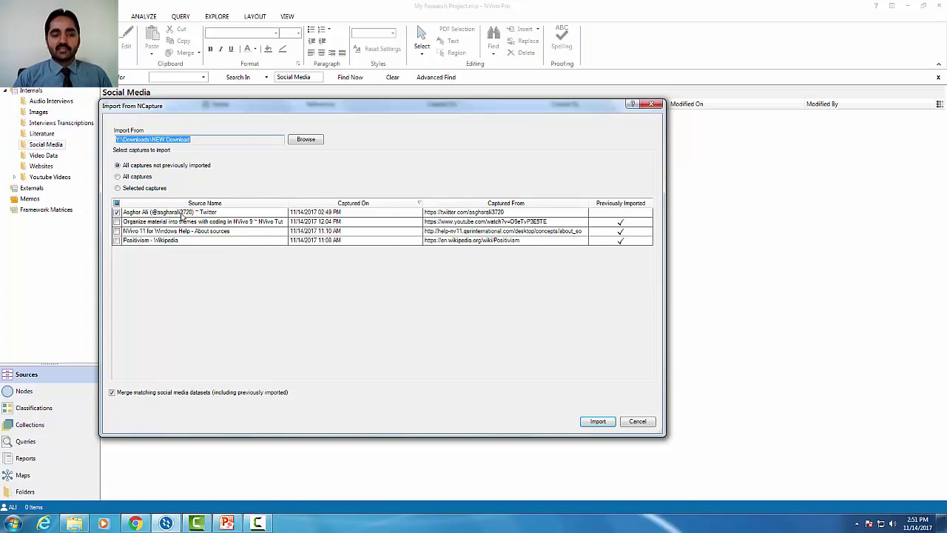
left_click(597, 422)
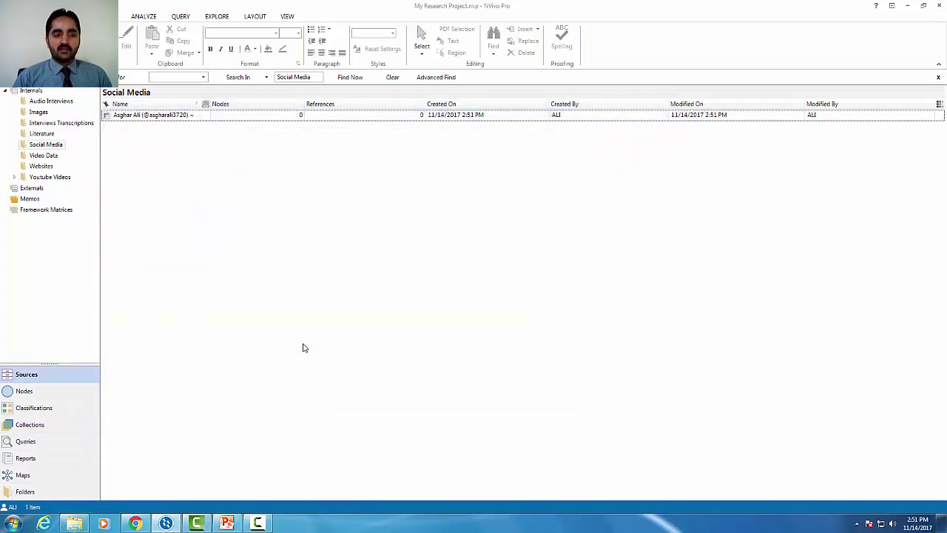
- Open the imported Twitter dataset and look through its tweet records
left_click(133, 117)
double_click(134, 117)
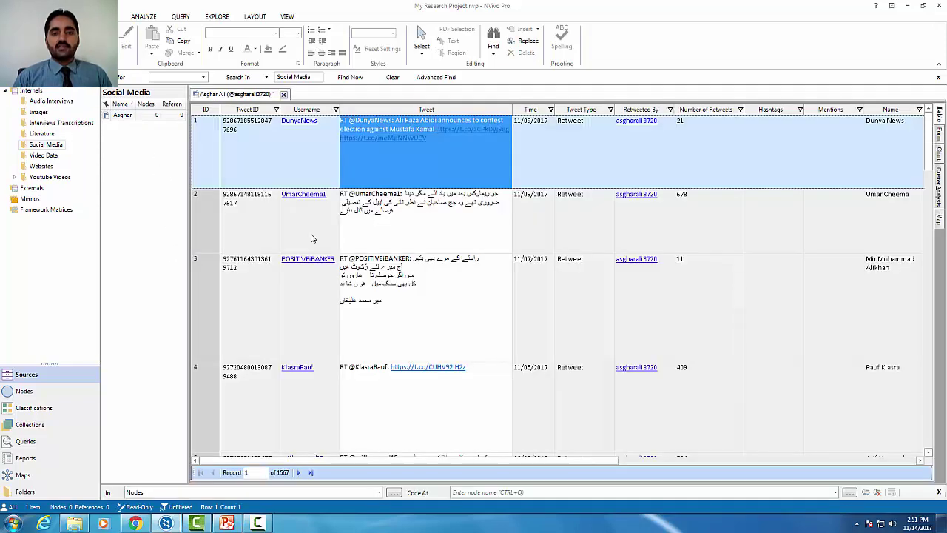
scroll(318, 236, "down", 5)
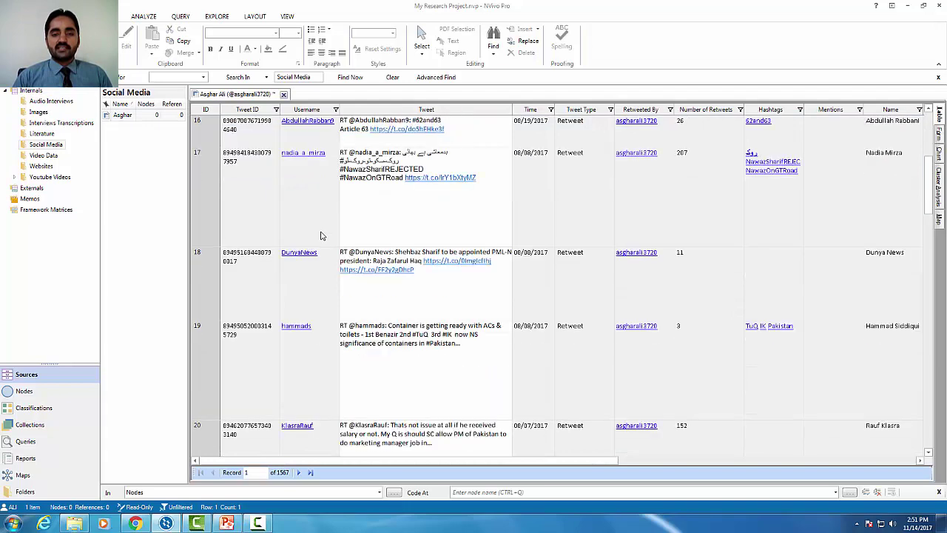
scroll(321, 236, "up", 5)
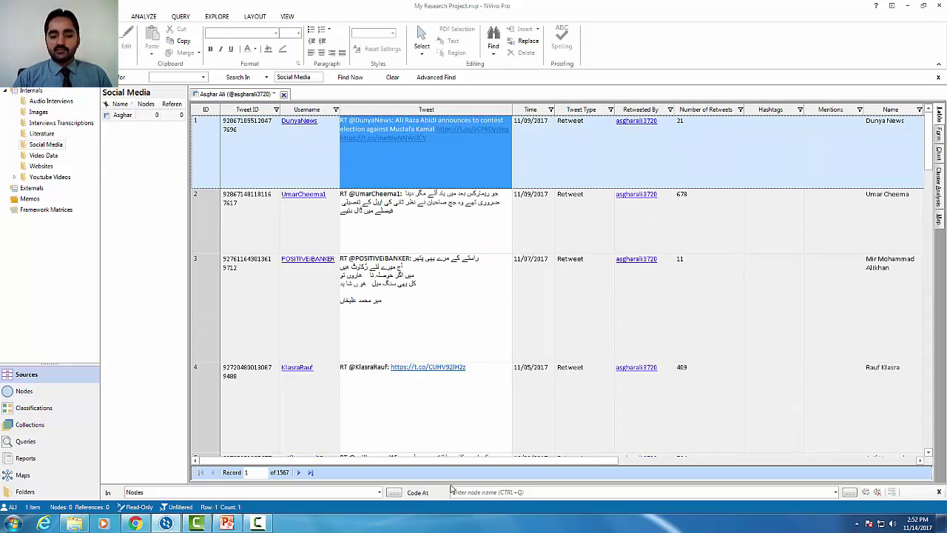
left_click_drag(499, 457, 335, 481)
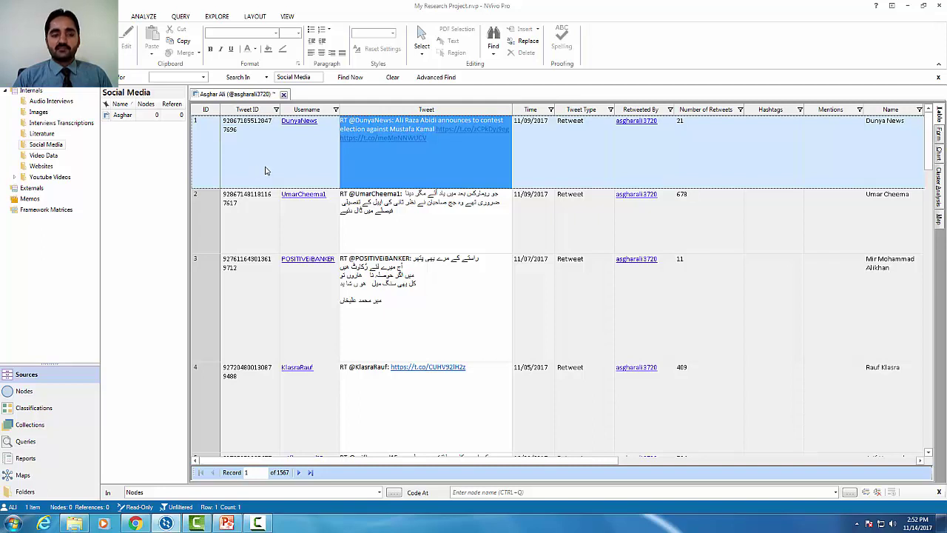
- Export the Twitter dataset to the Desktop as an MS Excel (*.xlsx) file with record IDs and column headers
right_click(243, 139)
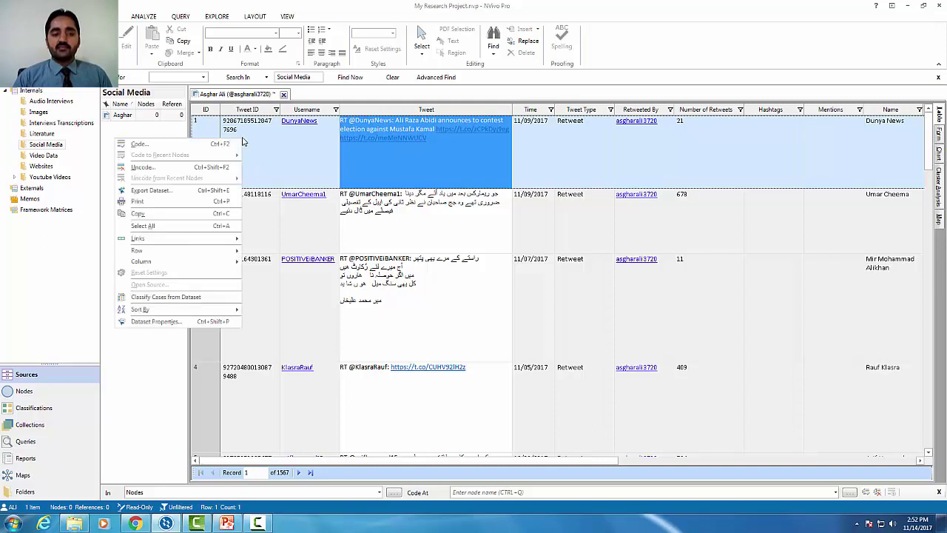
left_click(167, 192)
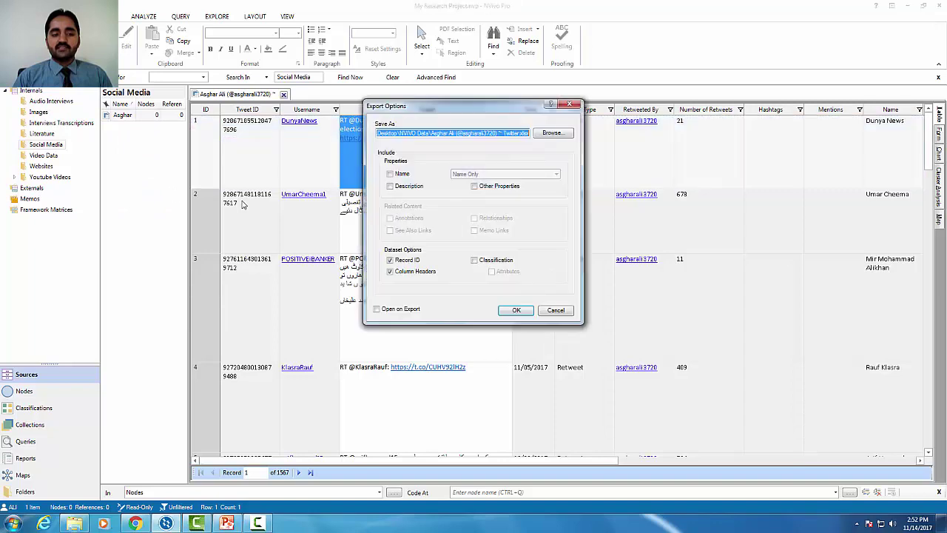
left_click(553, 134)
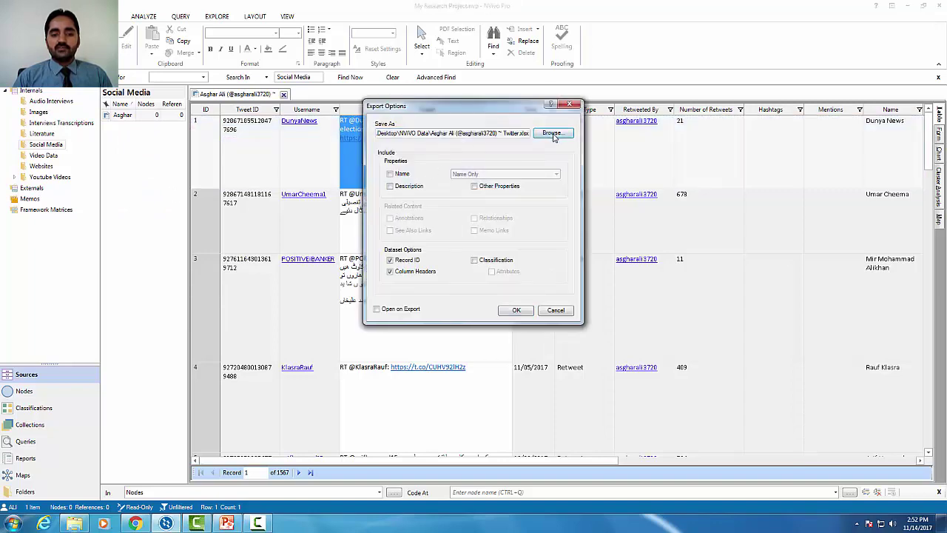
left_click(407, 182)
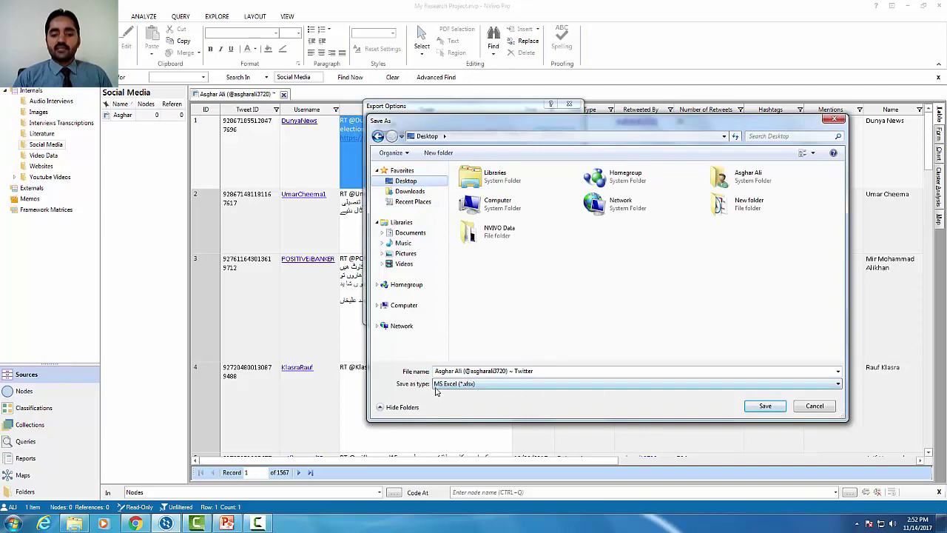
left_click(765, 405)
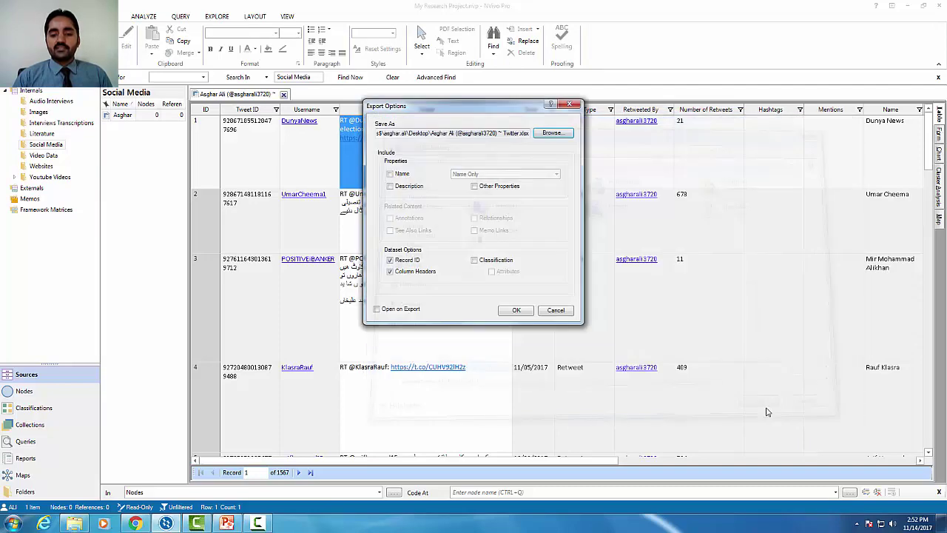
left_click(516, 310)
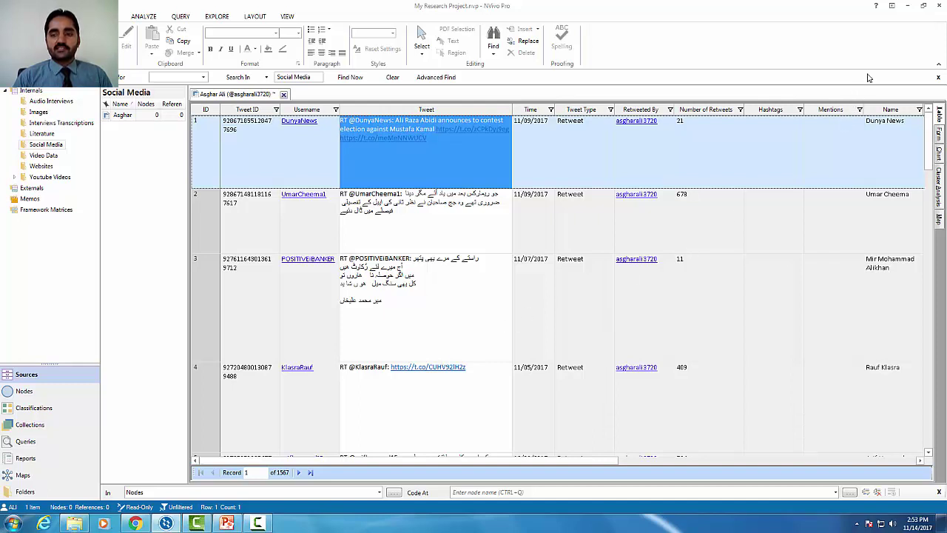
- Clear the open windows to reach the desktop, review the exported tweet workbook in Excel and close it
left_click(907, 5)
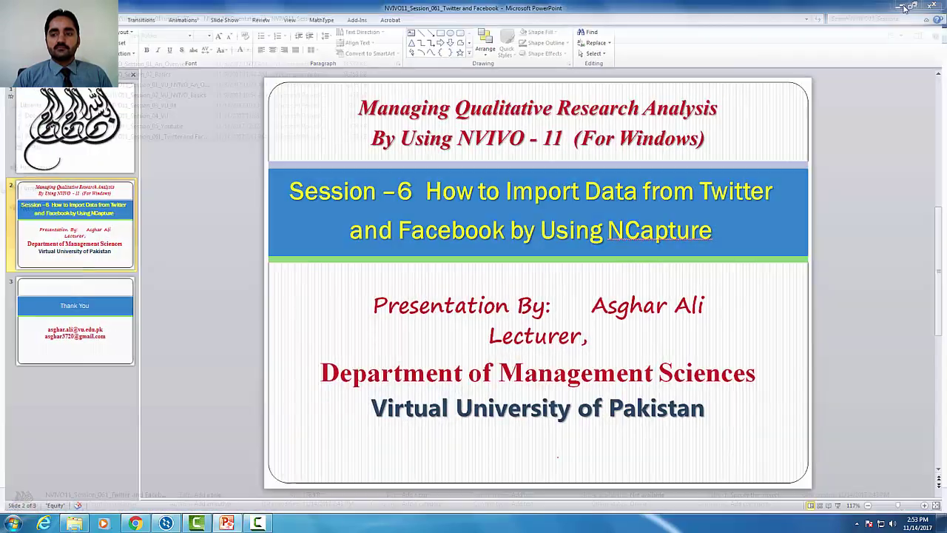
left_click(902, 6)
left_click(903, 6)
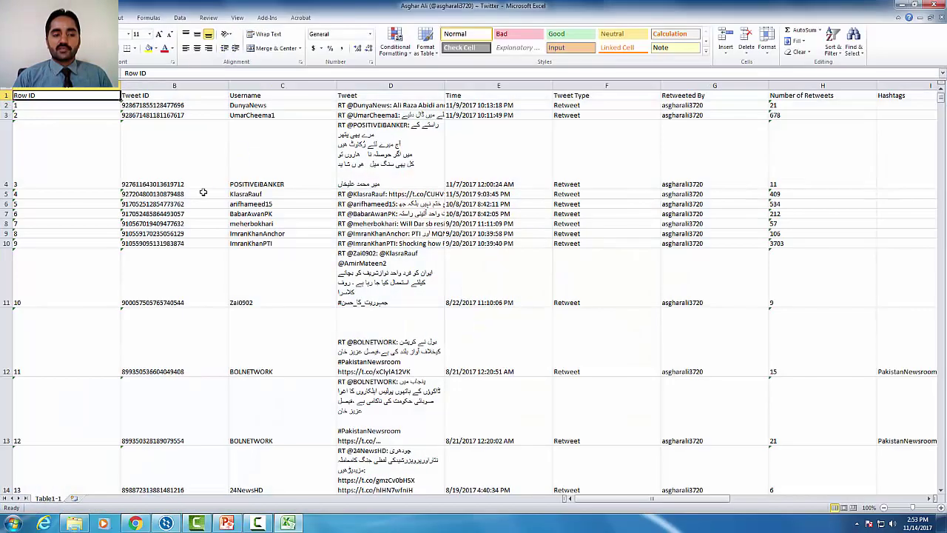
left_click(935, 5)
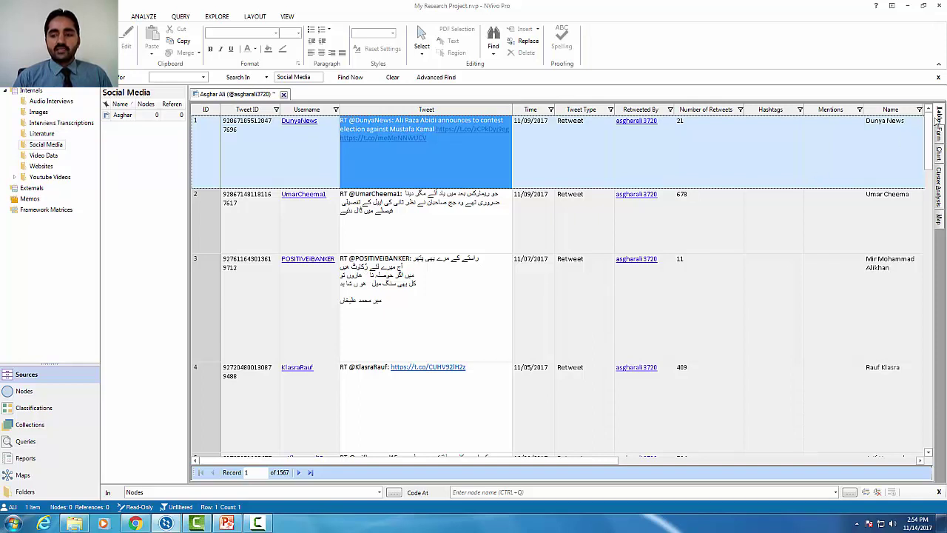
- Show the first tweet record in Form view, and close and reopen the Twitter dataset
left_click(941, 117)
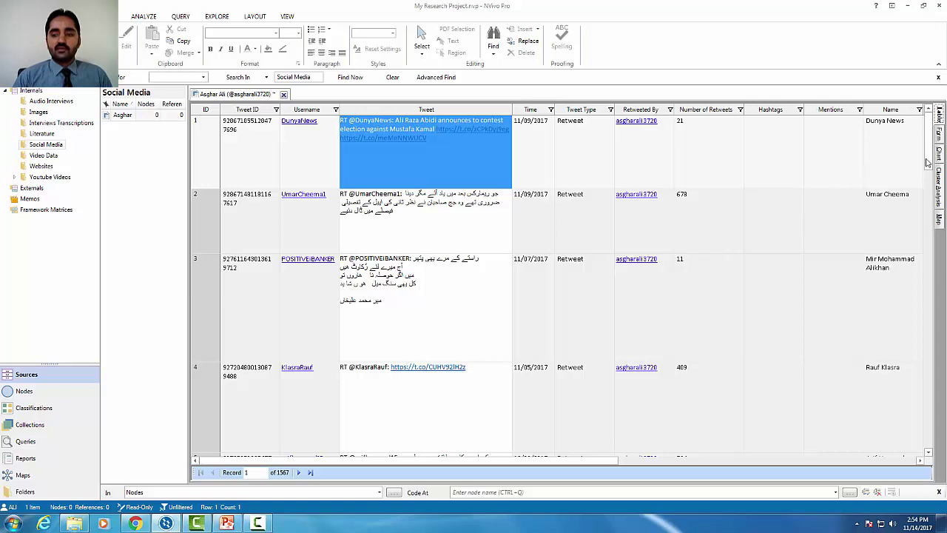
left_click(940, 131)
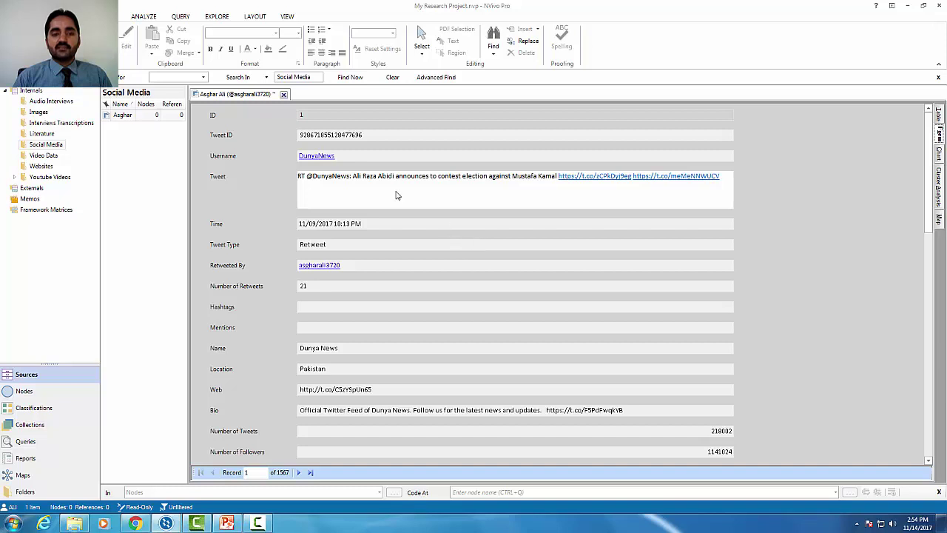
left_click(284, 94)
left_click(185, 119)
double_click(185, 119)
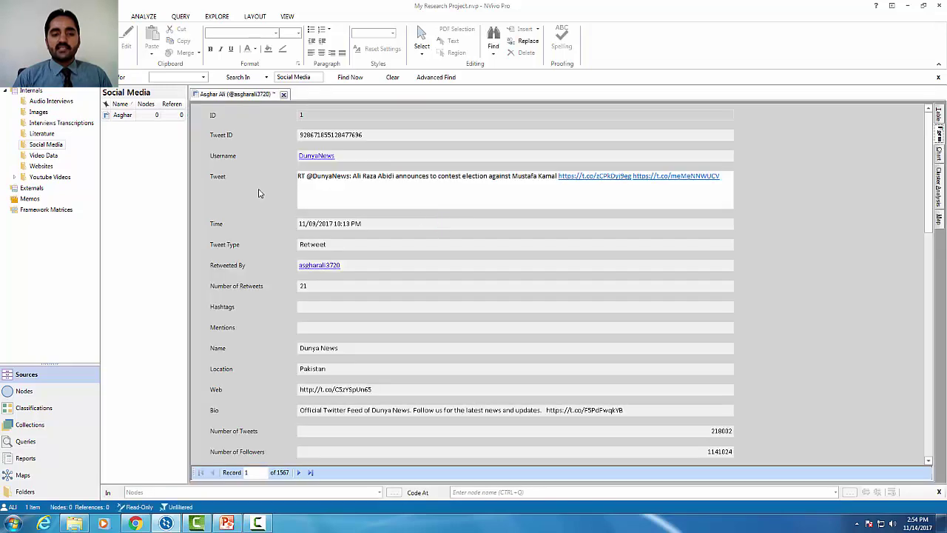
left_click(283, 95)
double_click(153, 115)
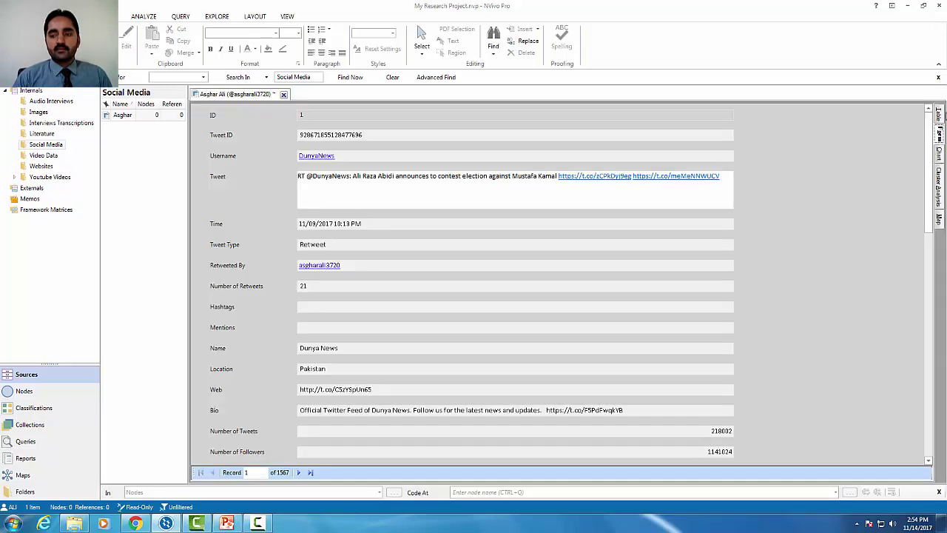
- Return to Table view, select the second tweet record and show its details in Form view
left_click(939, 112)
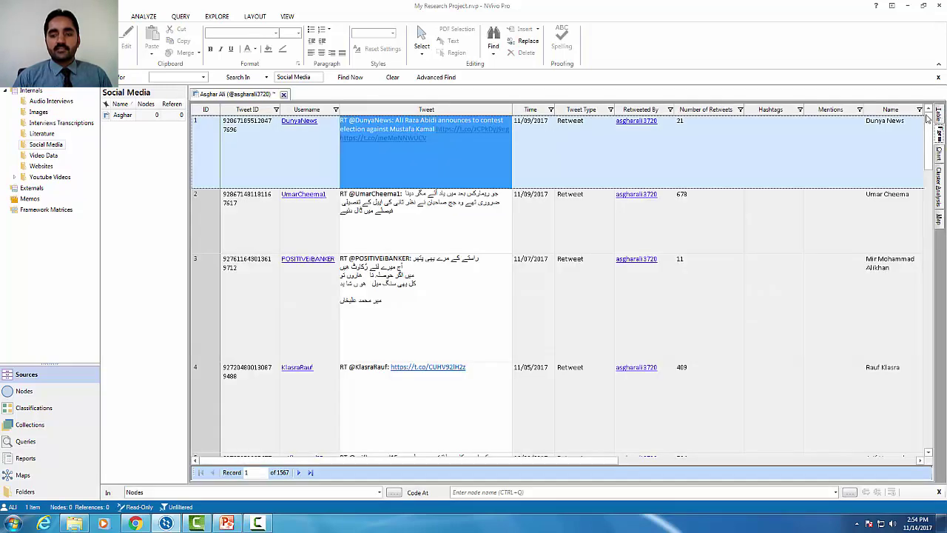
left_click(308, 148)
left_click(285, 233)
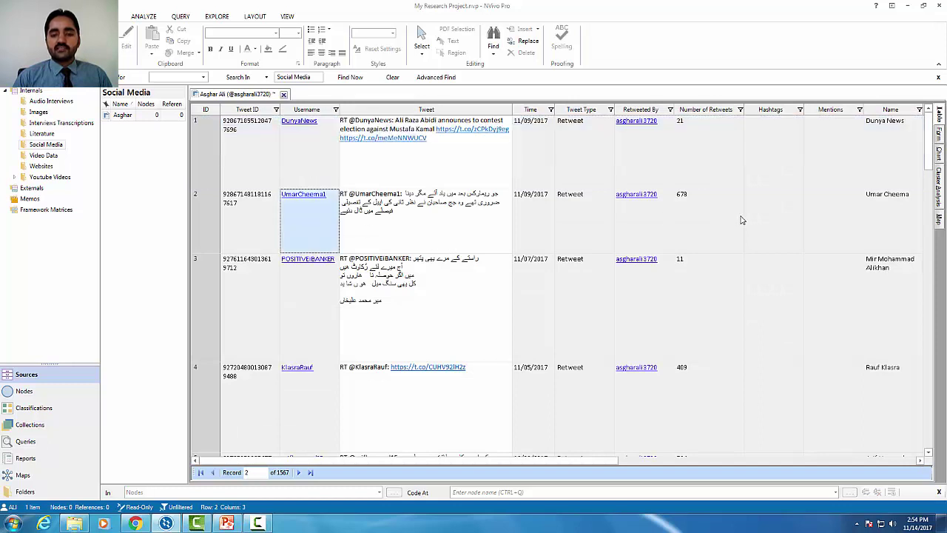
left_click(940, 140)
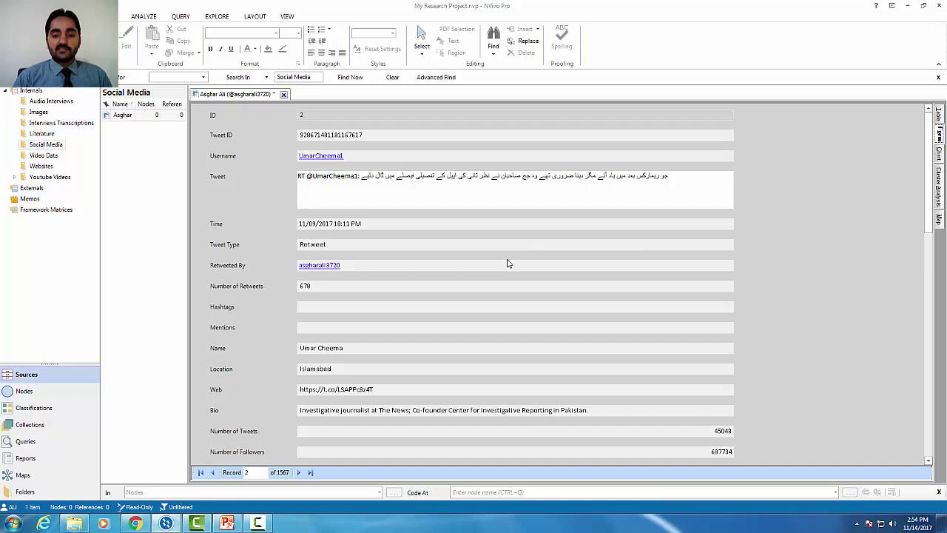
- Display the Twitter dataset as a chart of references over time
left_click(941, 156)
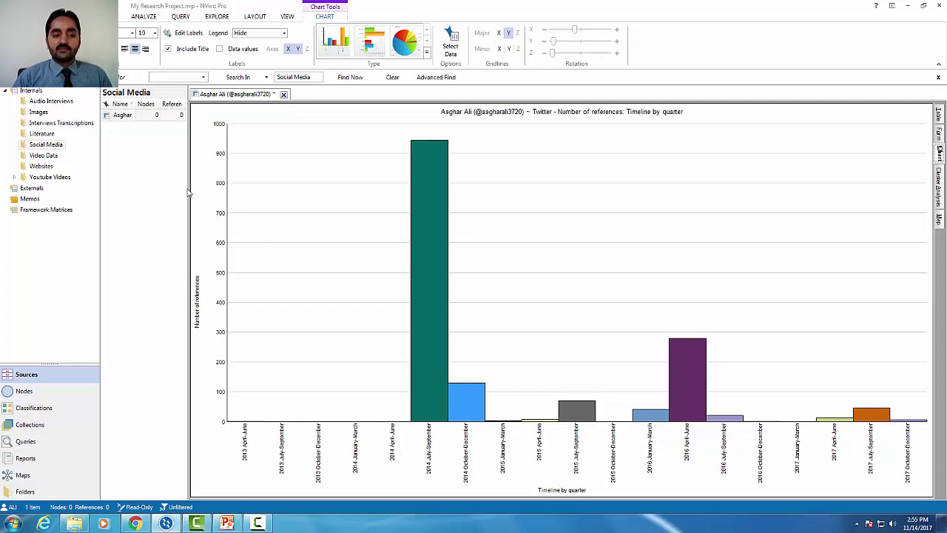
- Widen the chart area, convert the timeline chart to horizontal bars and turn on data values
left_click_drag(189, 193, 143, 190)
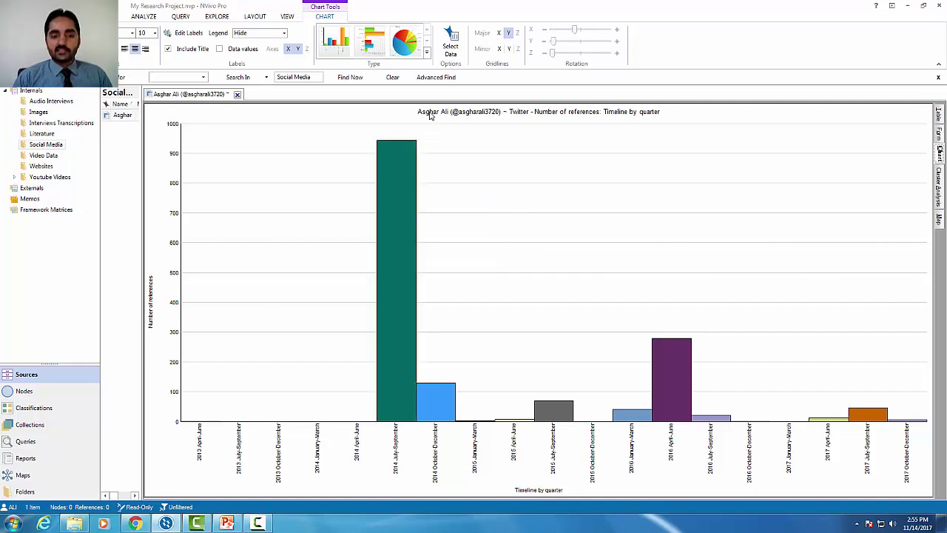
left_click(426, 58)
left_click(225, 108)
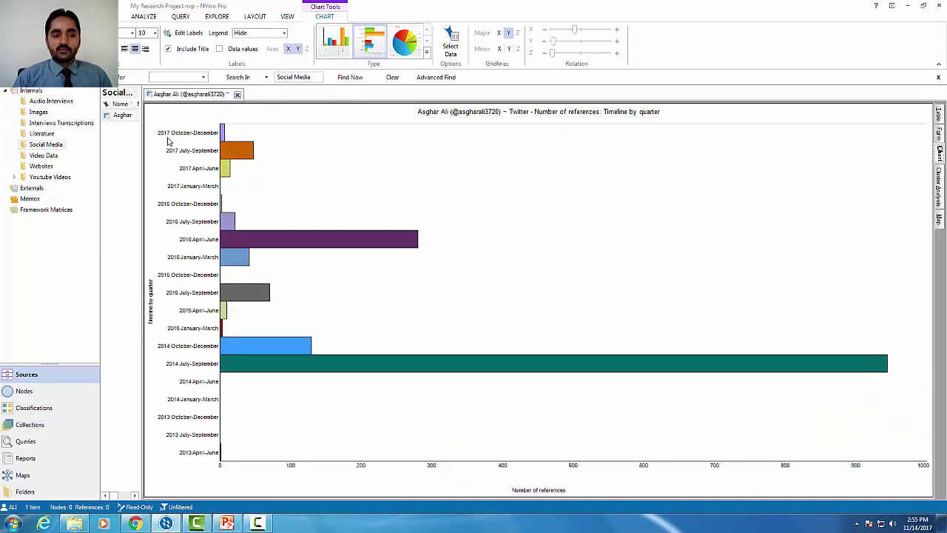
mouse_move(222, 137)
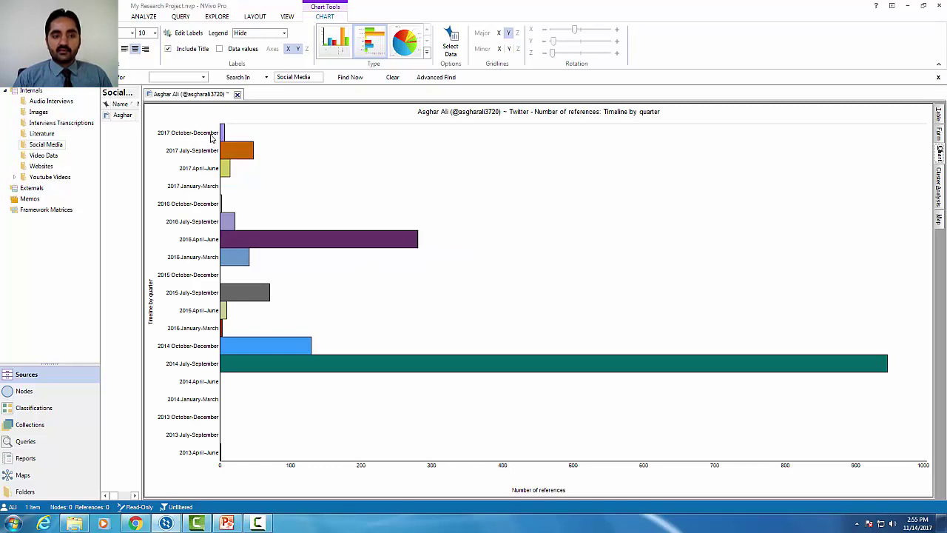
left_click(219, 49)
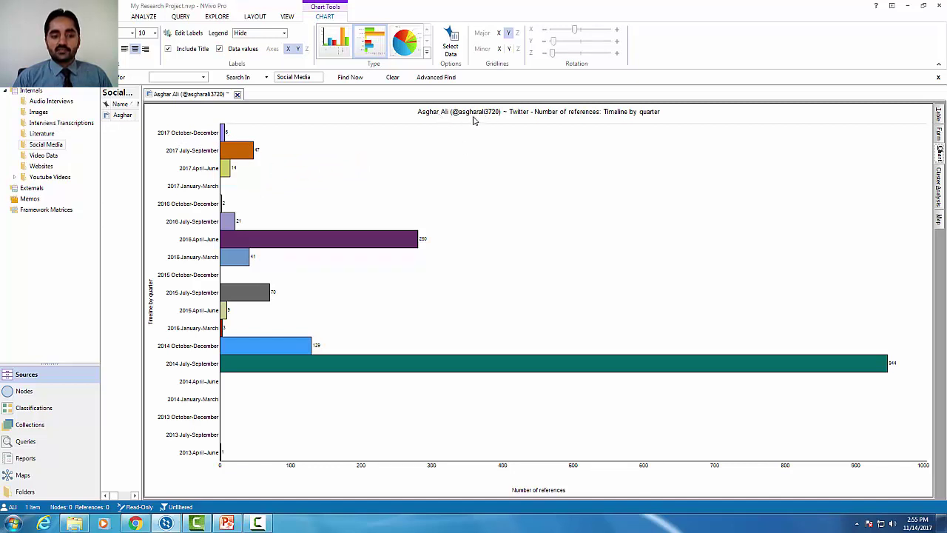
mouse_move(260, 163)
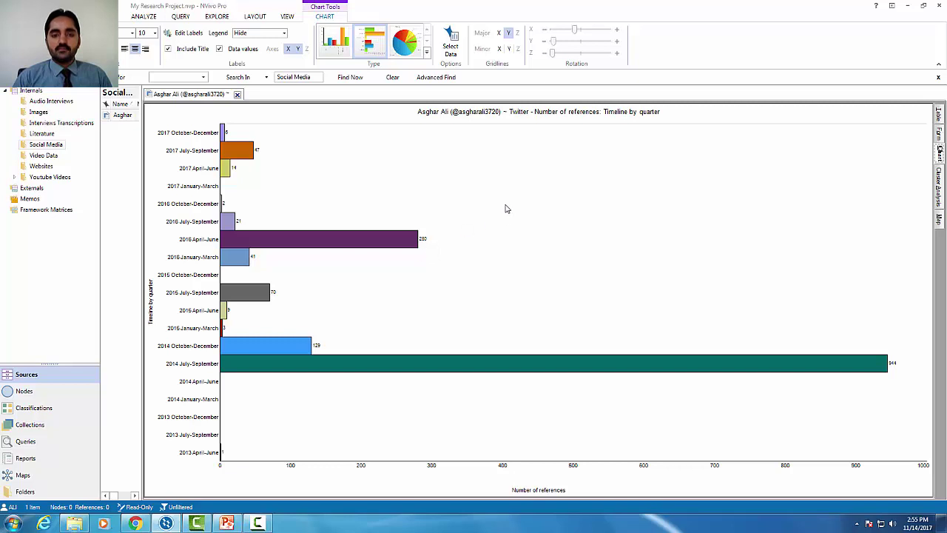
- Convert the quarterly timeline chart to a pie chart and export it to the Desktop as a PNG file
left_click(411, 44)
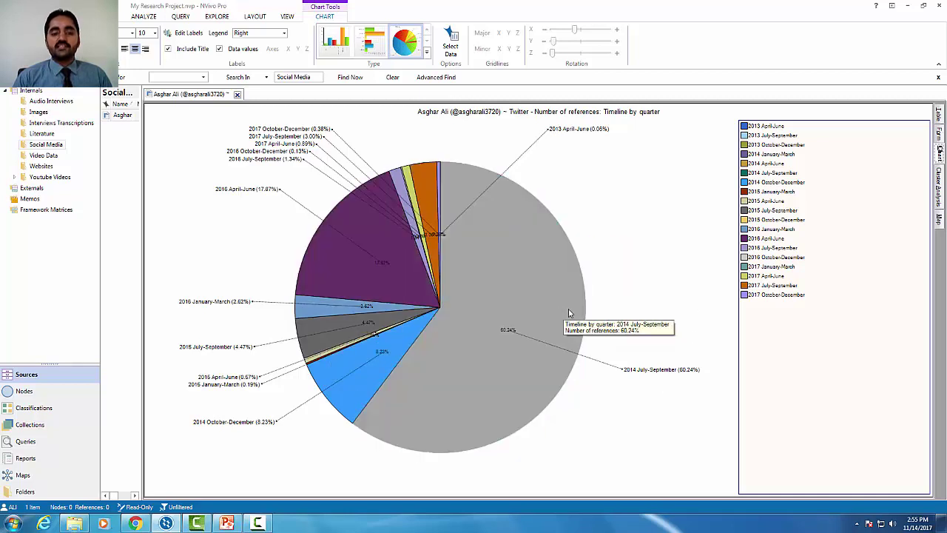
right_click(227, 244)
left_click(159, 258)
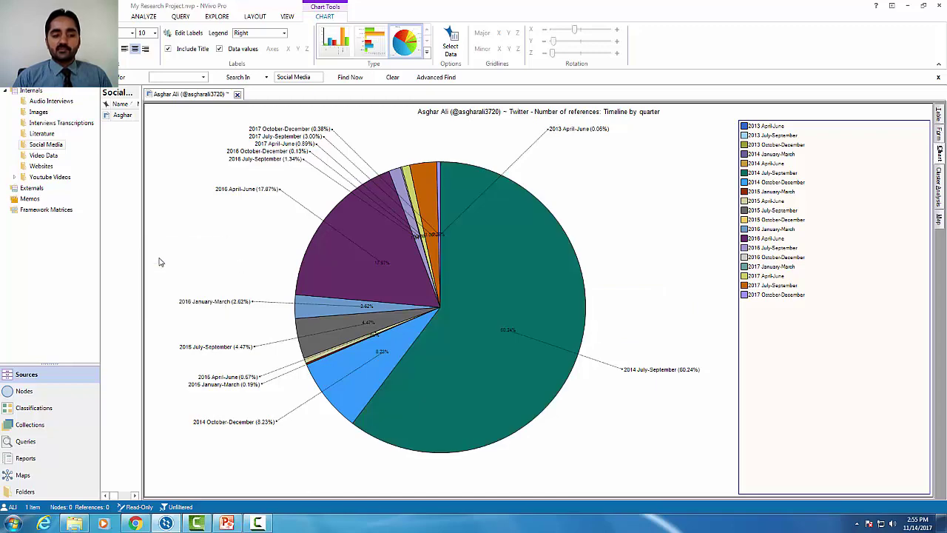
key("Tab")
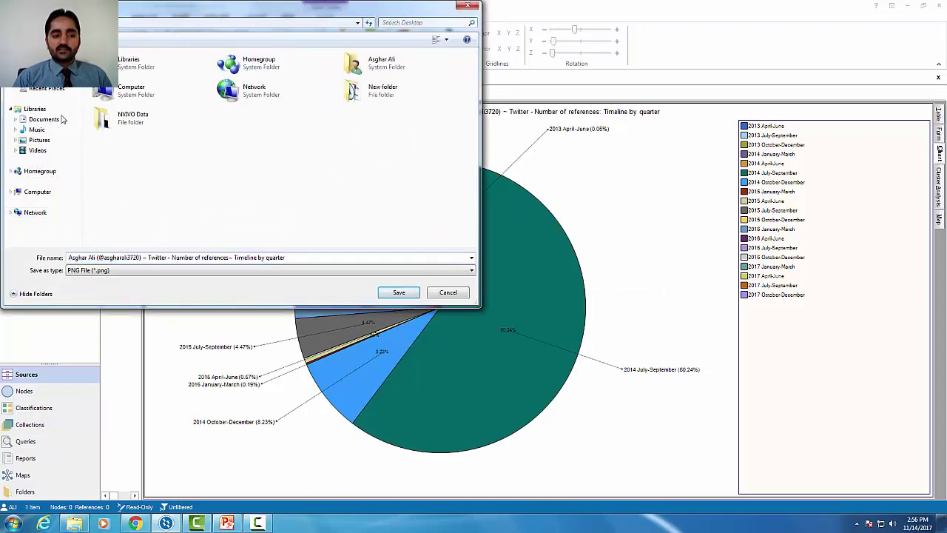
left_click(390, 293)
mouse_move(388, 295)
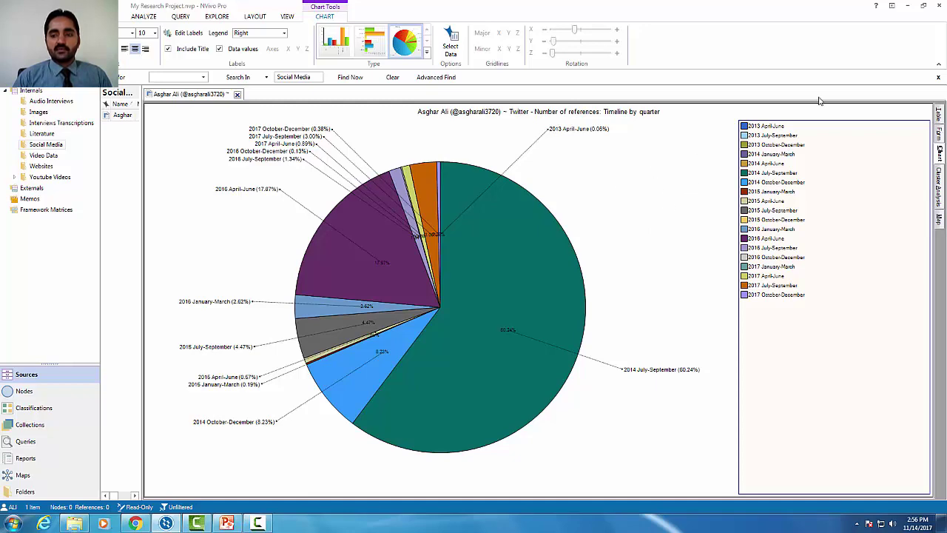
- Open the exported pie chart image from the desktop, examine it in a maximized viewer and close it
left_click(908, 6)
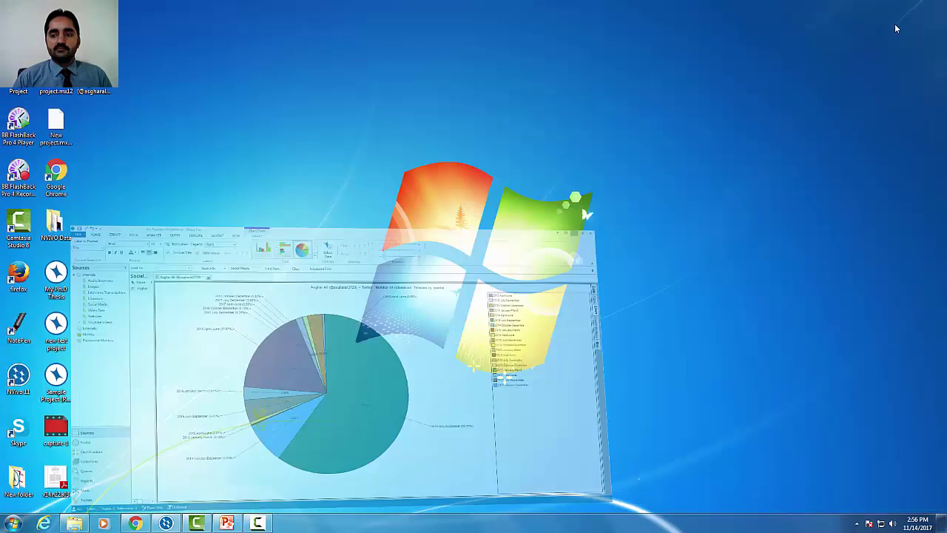
double_click(93, 91)
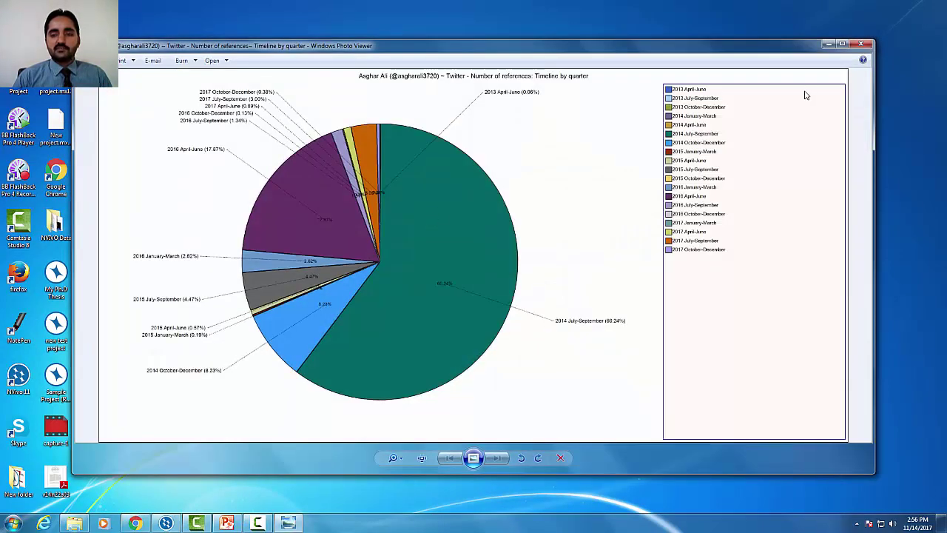
left_click(842, 44)
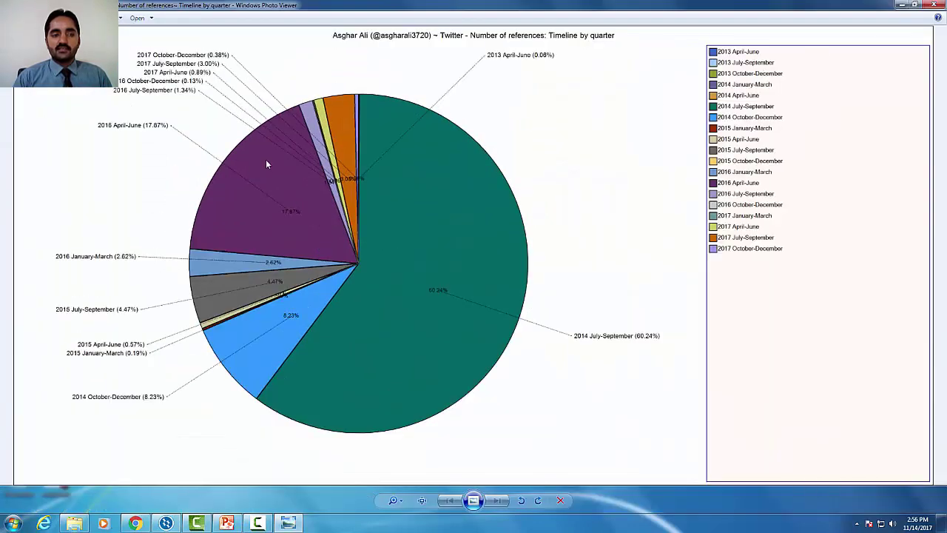
scroll(245, 162, "up", 2)
scroll(254, 152, "down", 2)
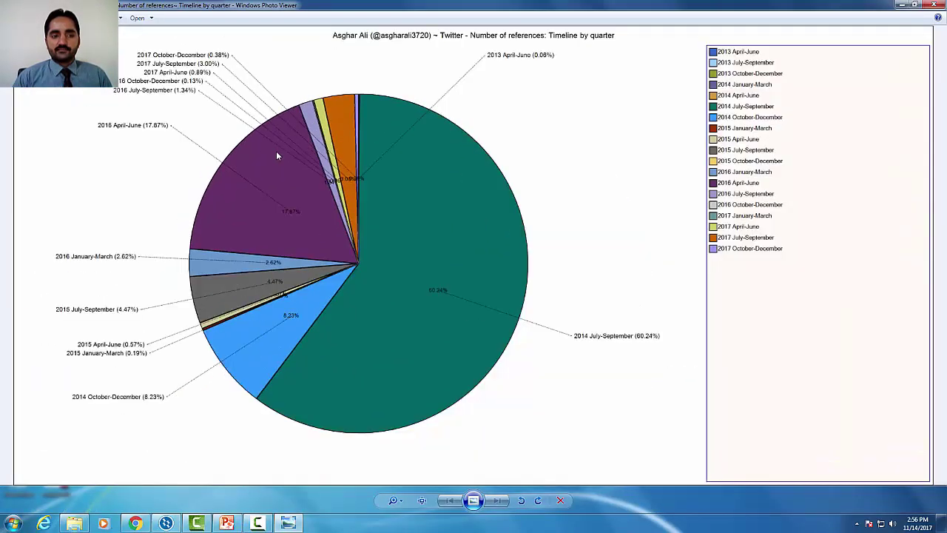
left_click(925, 6)
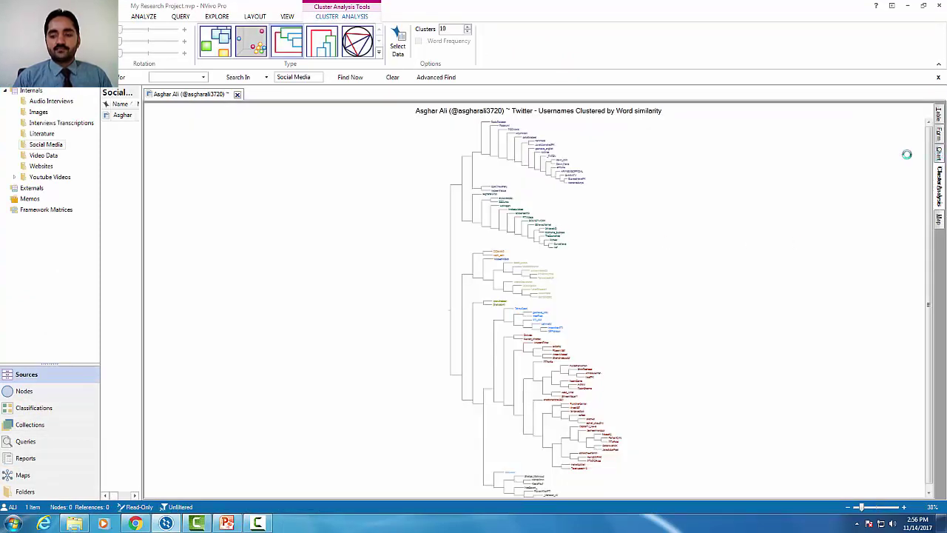
- Return to the dataset's Chart view and set the chart's X-axis to User names
left_click(938, 152)
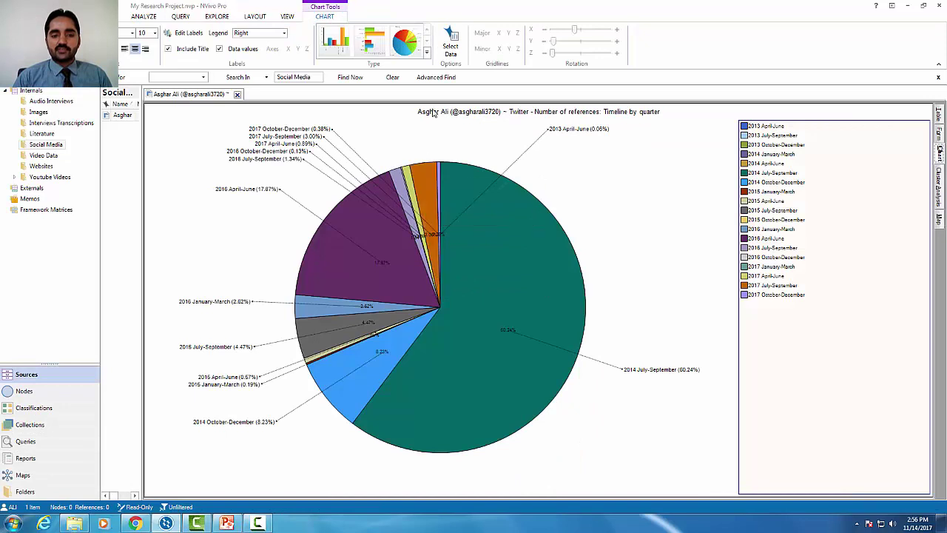
left_click(450, 43)
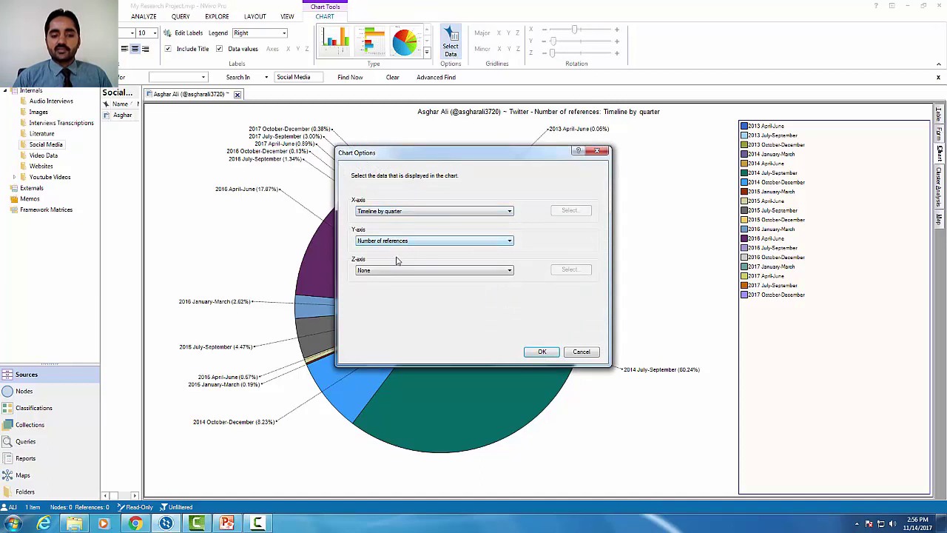
left_click(412, 212)
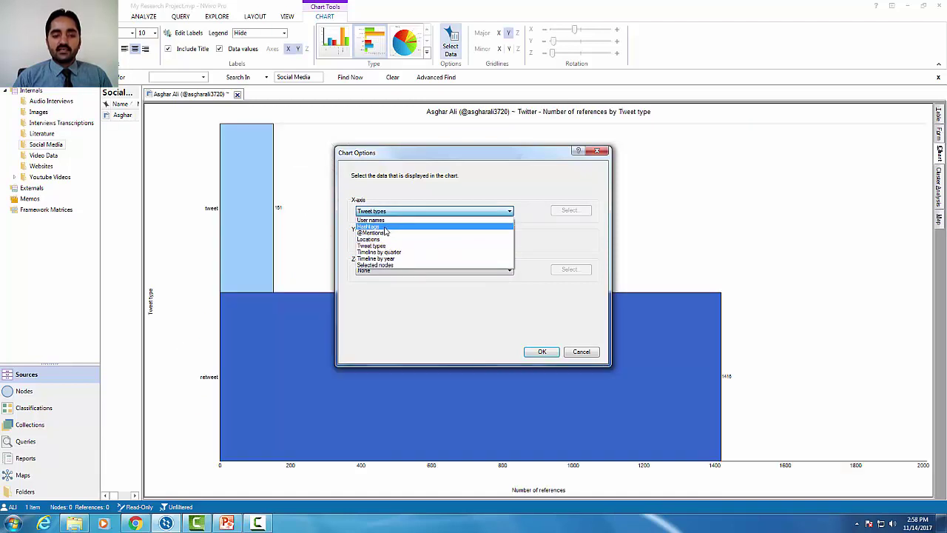
left_click(370, 220)
key("Return")
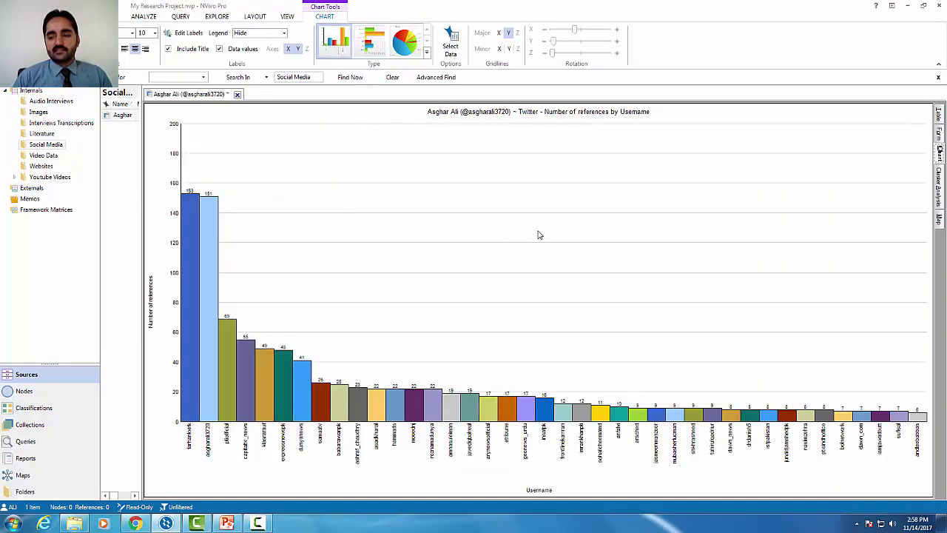
- Set the chart's X-axis data to Timeline by quarter
left_click(449, 41)
left_click(400, 212)
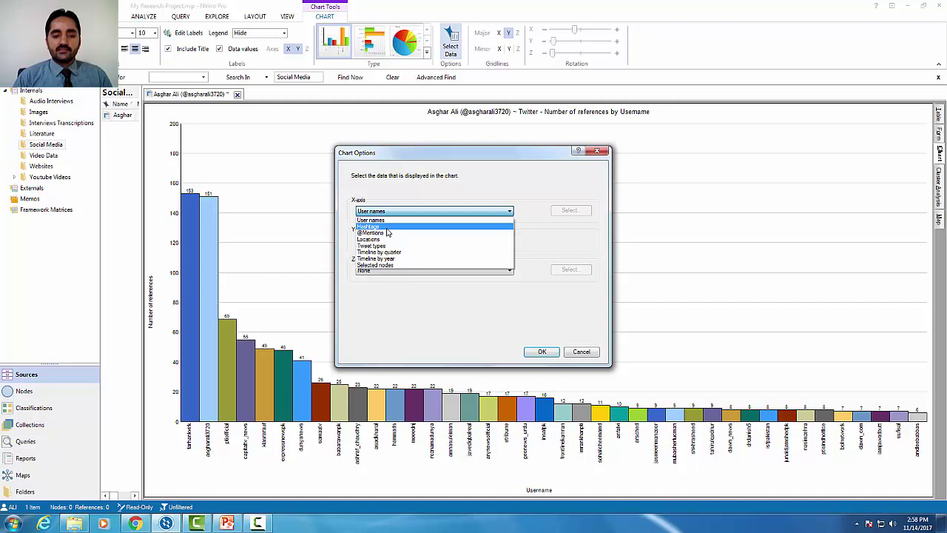
left_click(390, 253)
left_click(541, 351)
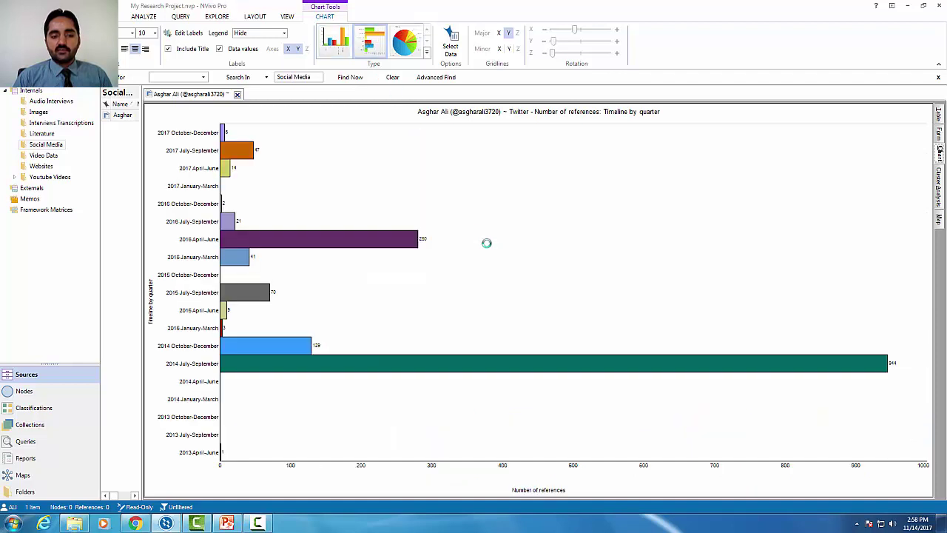
- Show the dataset's cluster analysis of usernames by word similarity and enlarge the dendrogram to 168%
left_click(940, 184)
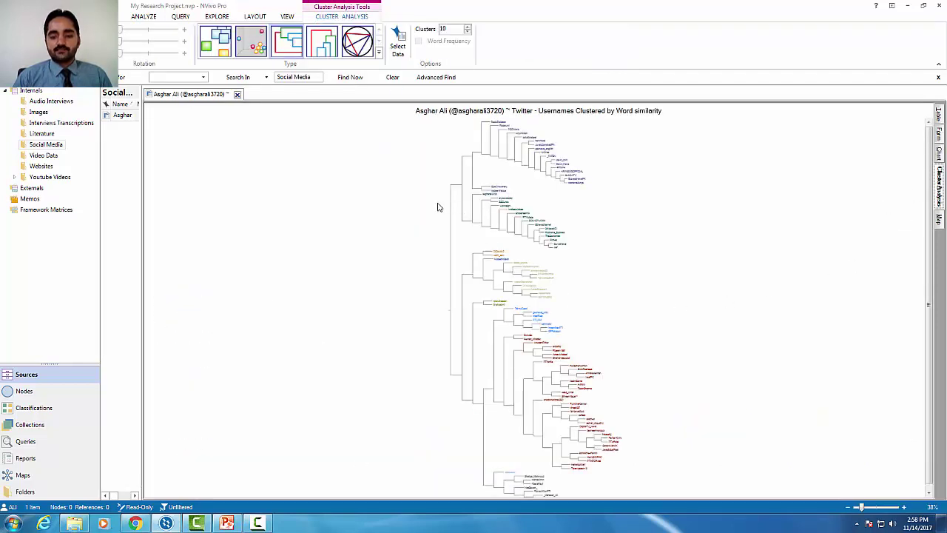
left_click(904, 508)
left_click(904, 507)
left_click(903, 507)
left_click(904, 508)
left_click(903, 507)
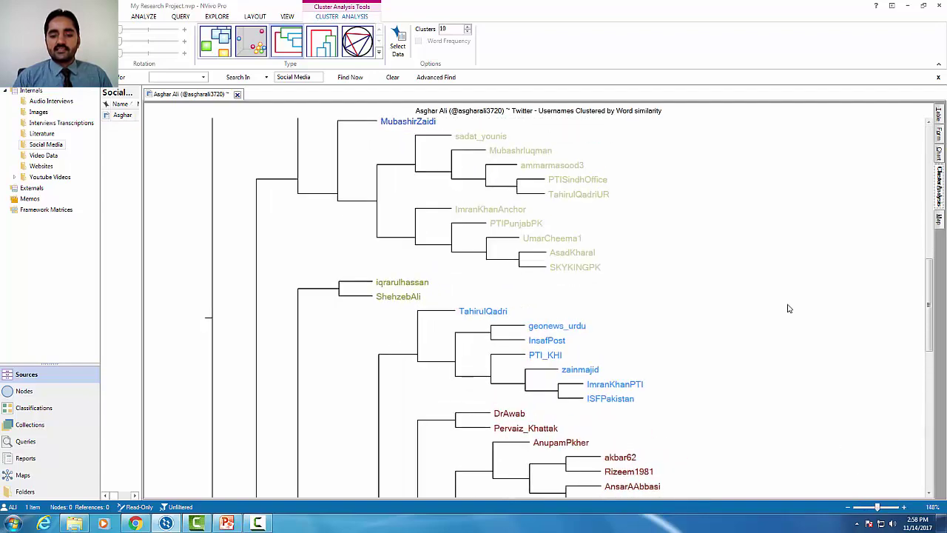
scroll(706, 257, "up", 3)
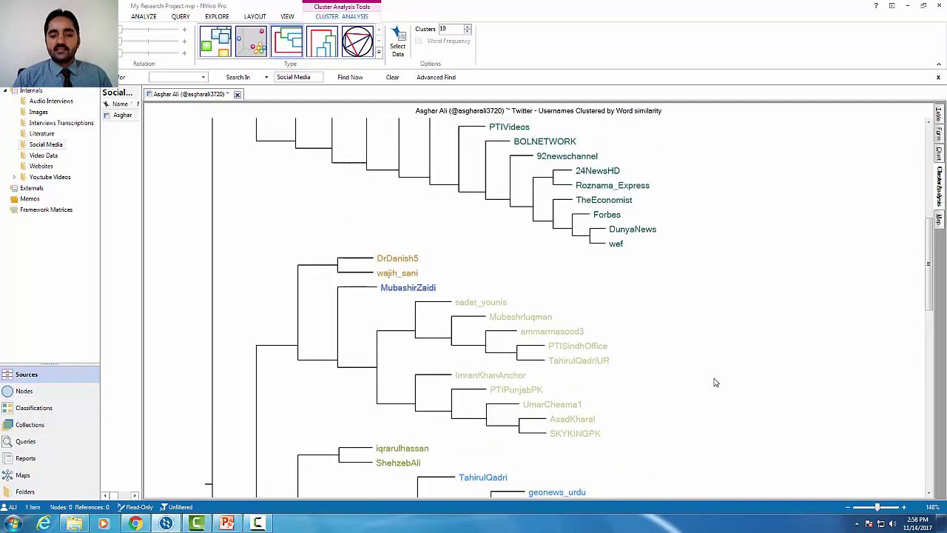
left_click(903, 507)
left_click(903, 506)
- Examine how the usernames are grouped by word similarity throughout the whole cluster dendrogram
scroll(749, 355, "up", 3)
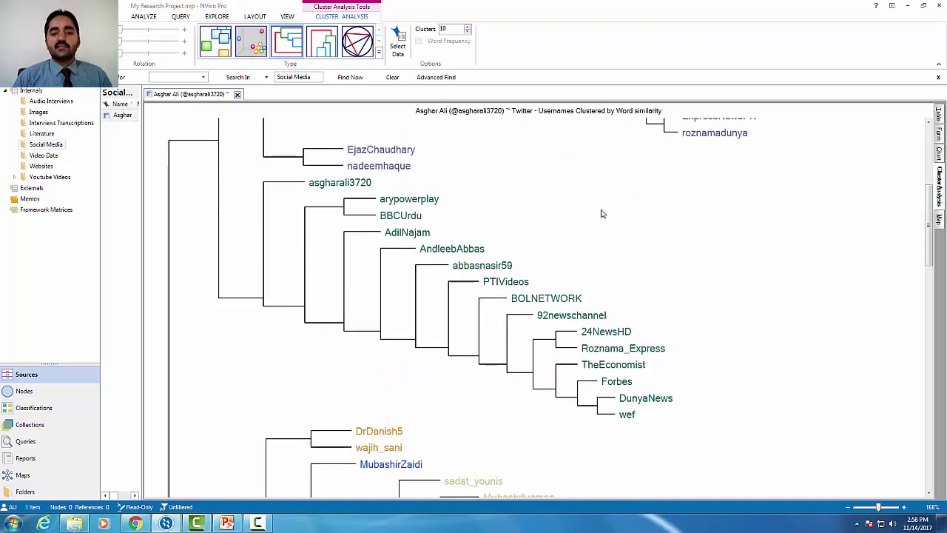
scroll(584, 288, "up", 3)
scroll(513, 257, "up", 3)
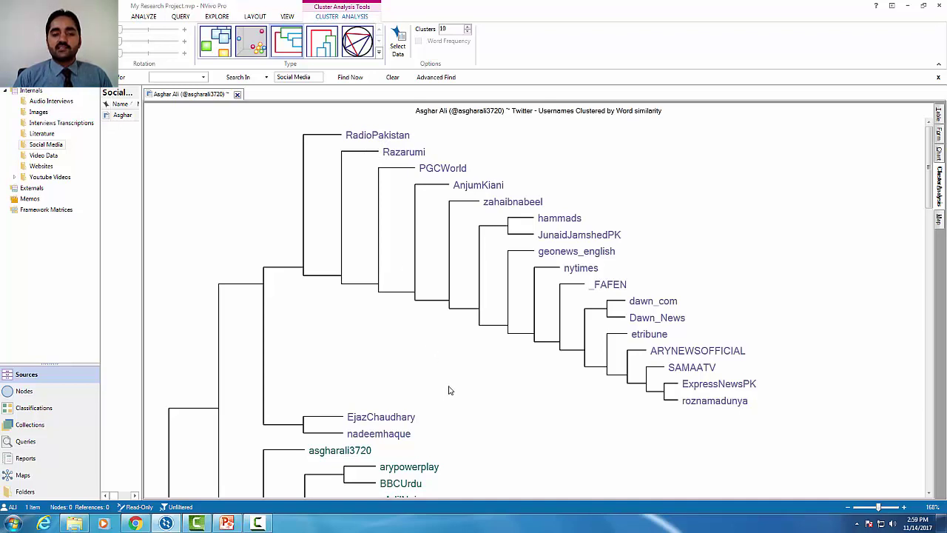
scroll(448, 389, "down", 5)
scroll(353, 442, "down", 6)
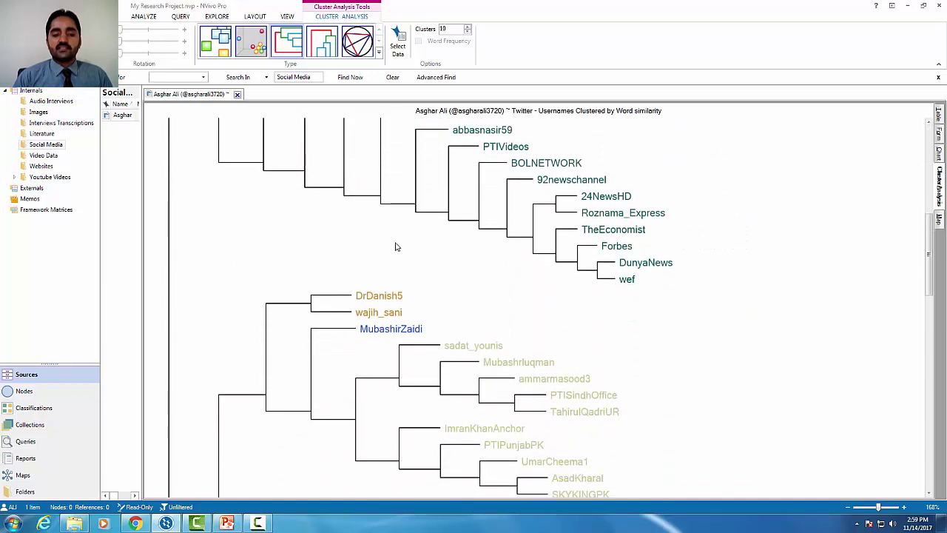
scroll(708, 360, "down", 6)
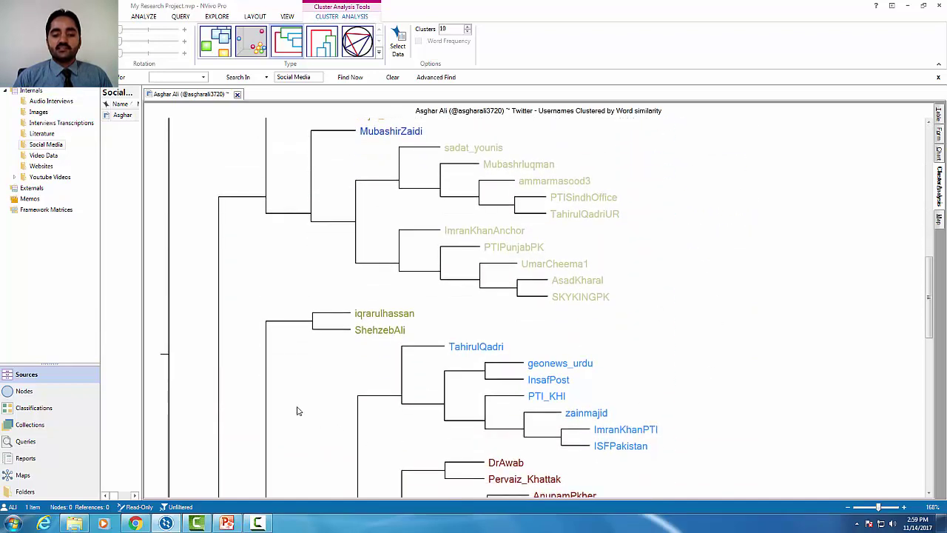
scroll(298, 410, "down", 2)
scroll(330, 450, "down", 6)
scroll(349, 289, "down", 10)
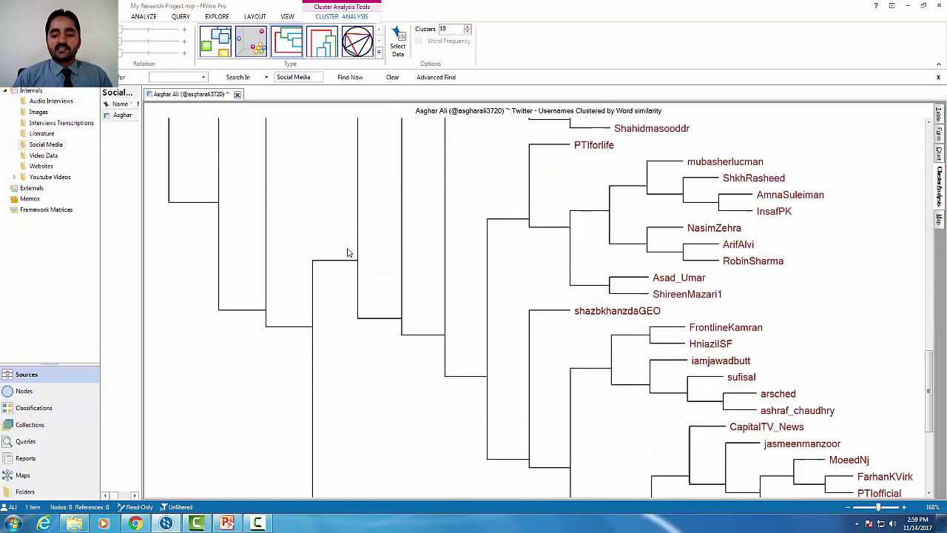
scroll(244, 333, "down", 1)
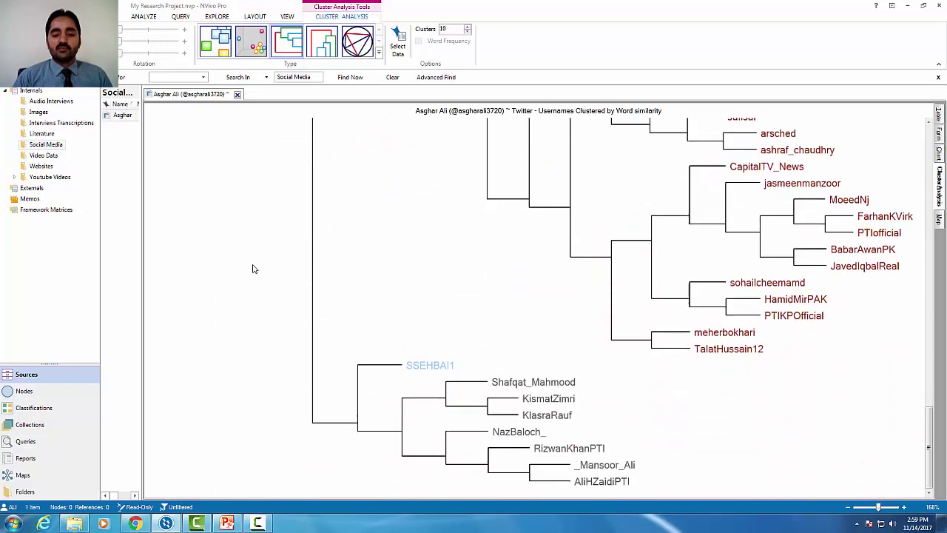
scroll(254, 324, "up", 4)
scroll(254, 319, "up", 12)
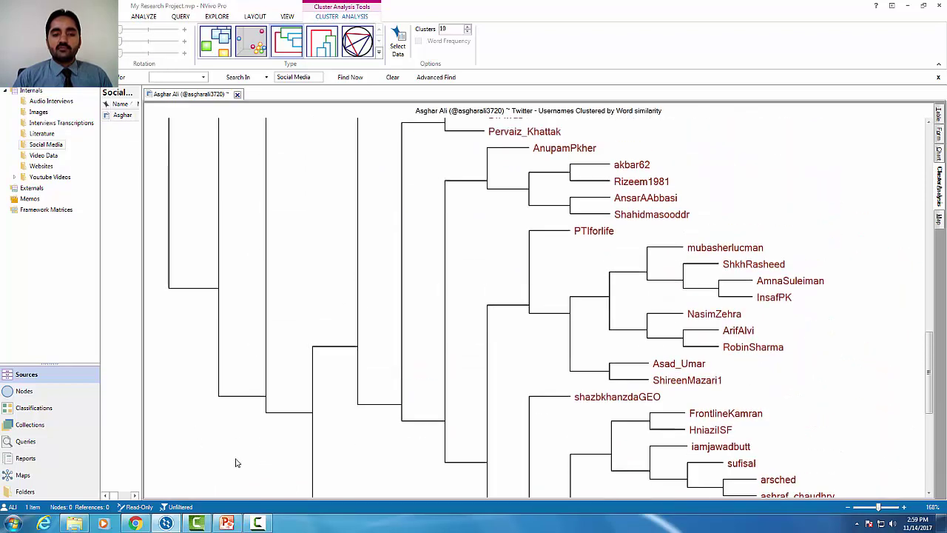
scroll(315, 323, "up", 3)
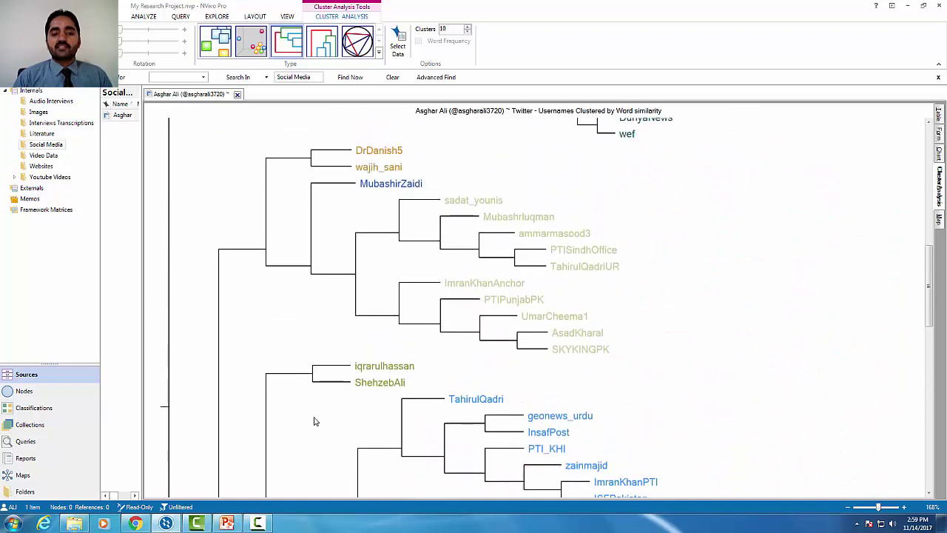
scroll(296, 285, "up", 9)
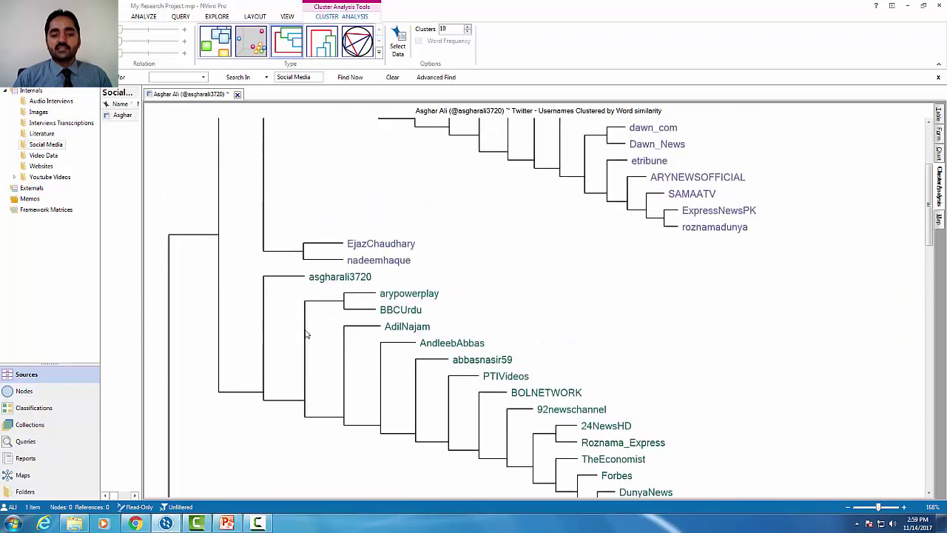
right_click(363, 196)
left_click(293, 215)
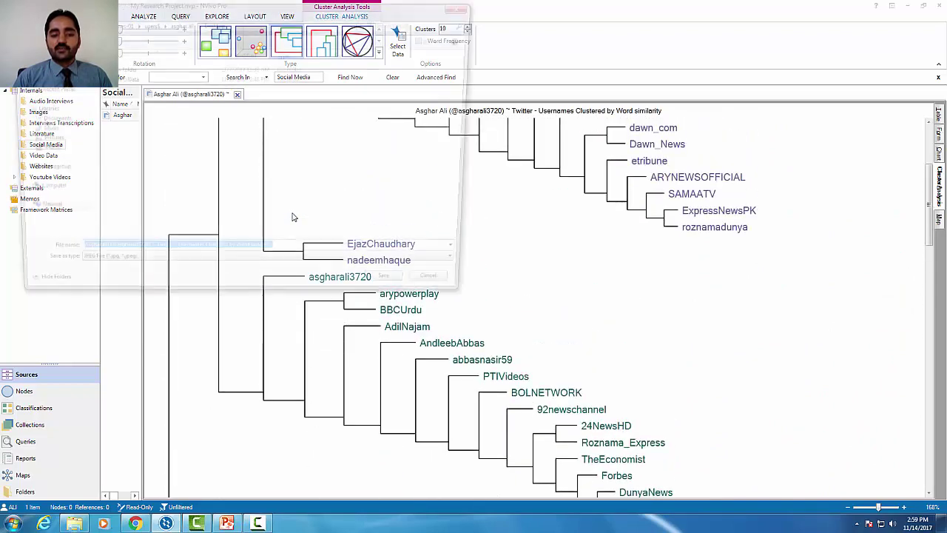
left_click(448, 292)
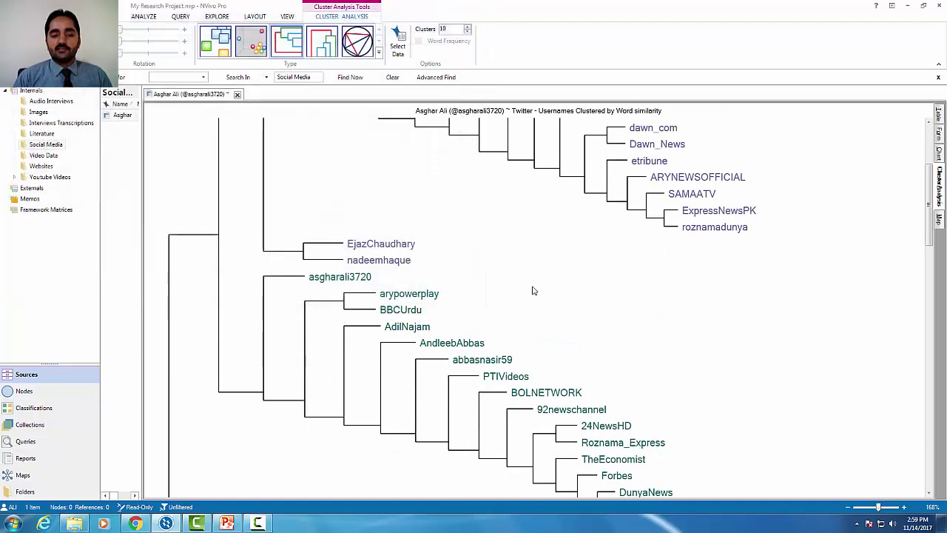
scroll(556, 423, "up", 4)
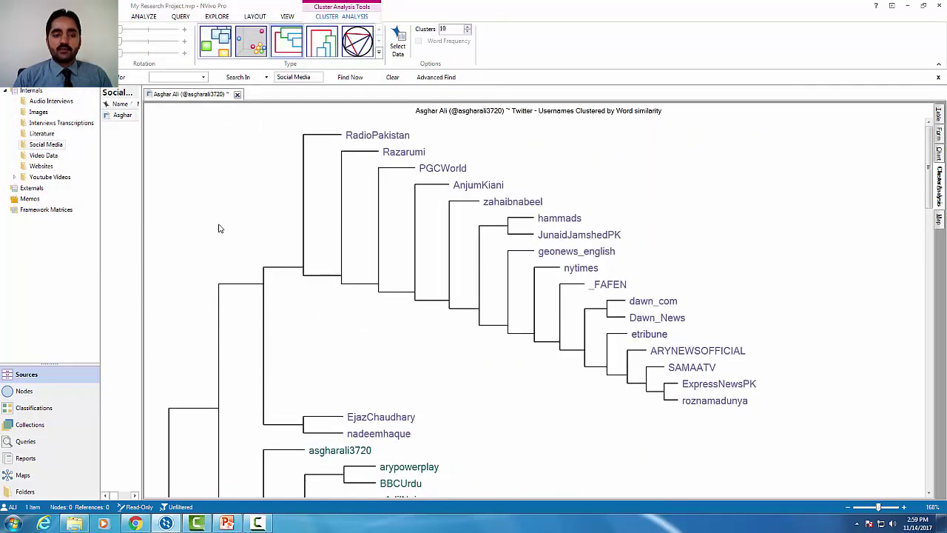
- Show the Twitter dataset's Map view and zoom in on the tweet location markers around Punjab, Pakistan
left_click(939, 219)
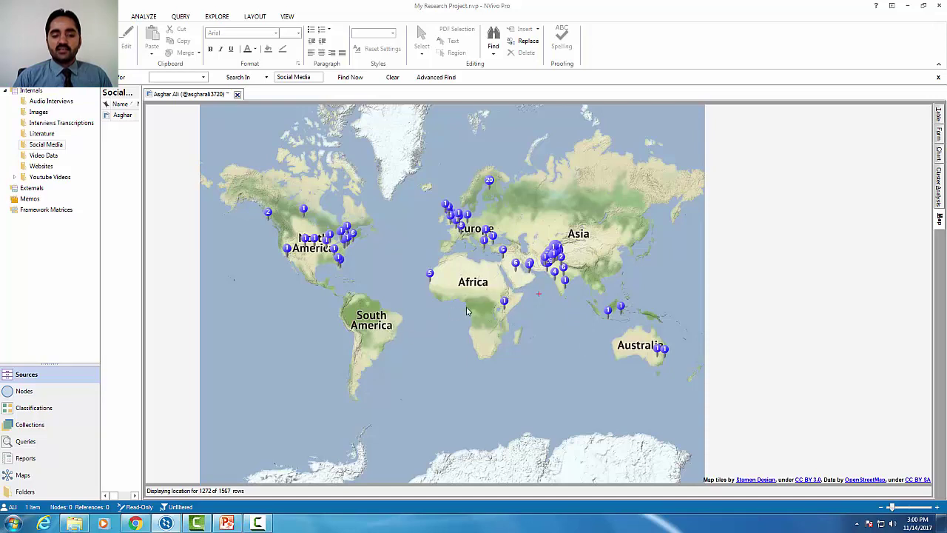
mouse_move(493, 242)
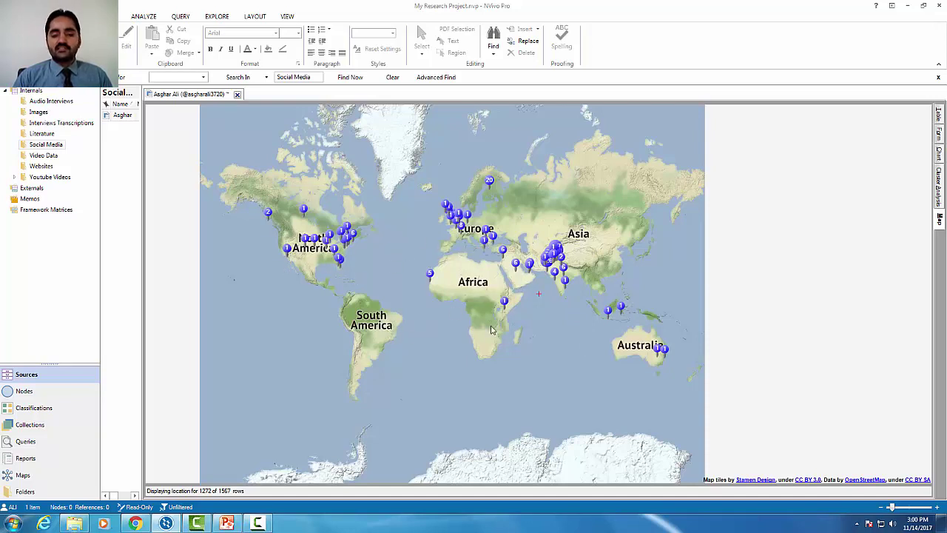
scroll(492, 284, "up", 1)
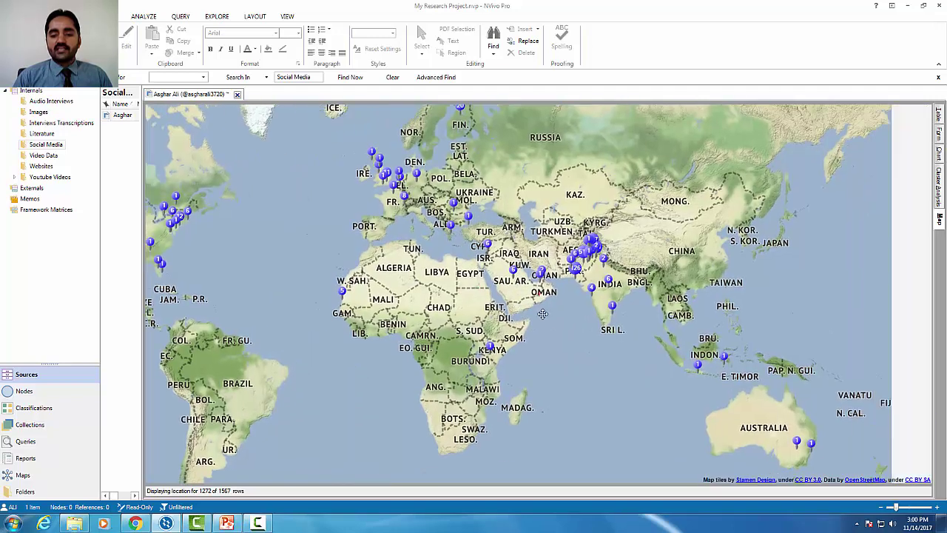
scroll(575, 315, "up", 2)
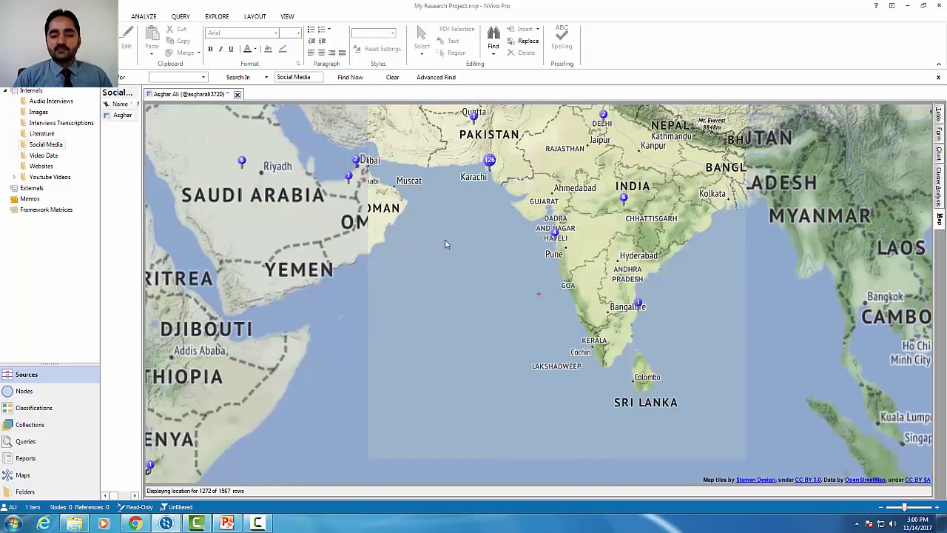
left_click_drag(490, 256, 496, 312)
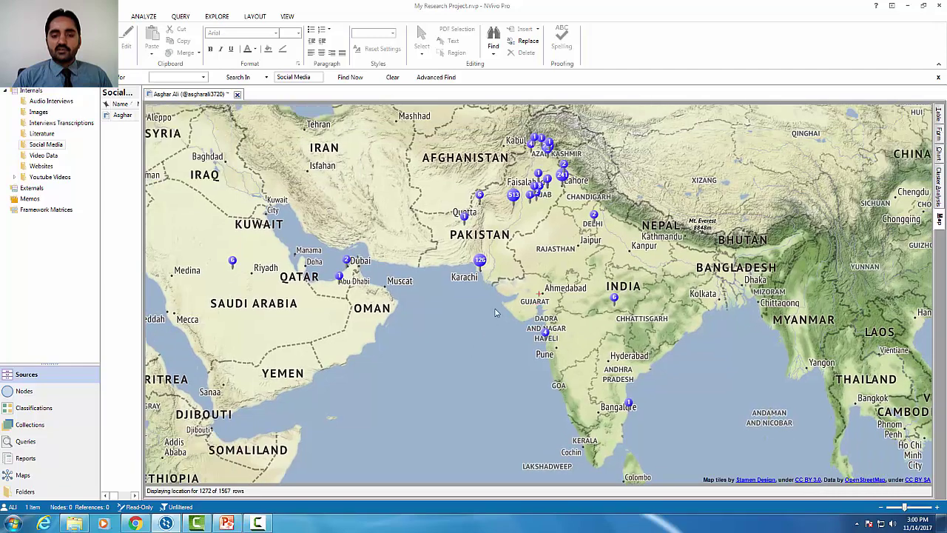
scroll(495, 313, "up", 1)
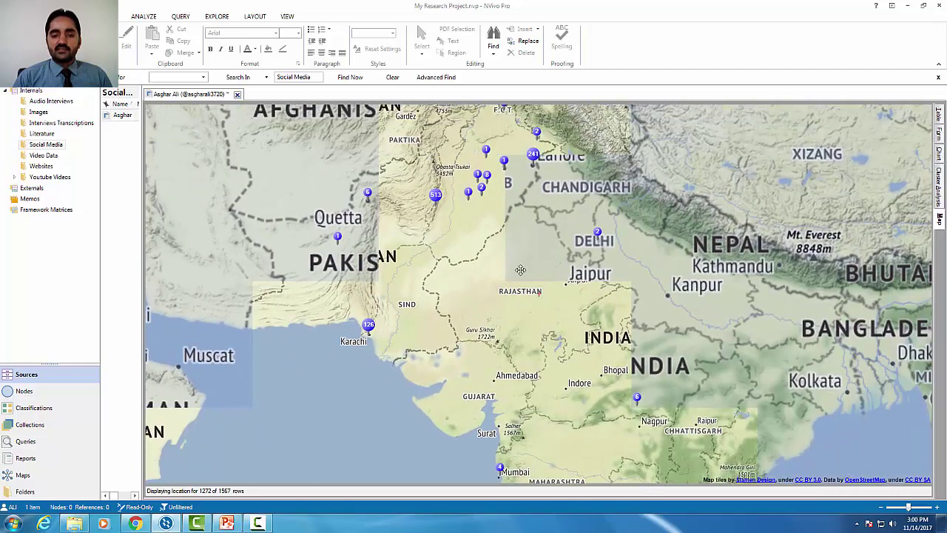
left_click_drag(522, 265, 523, 315)
scroll(523, 315, "up", 1)
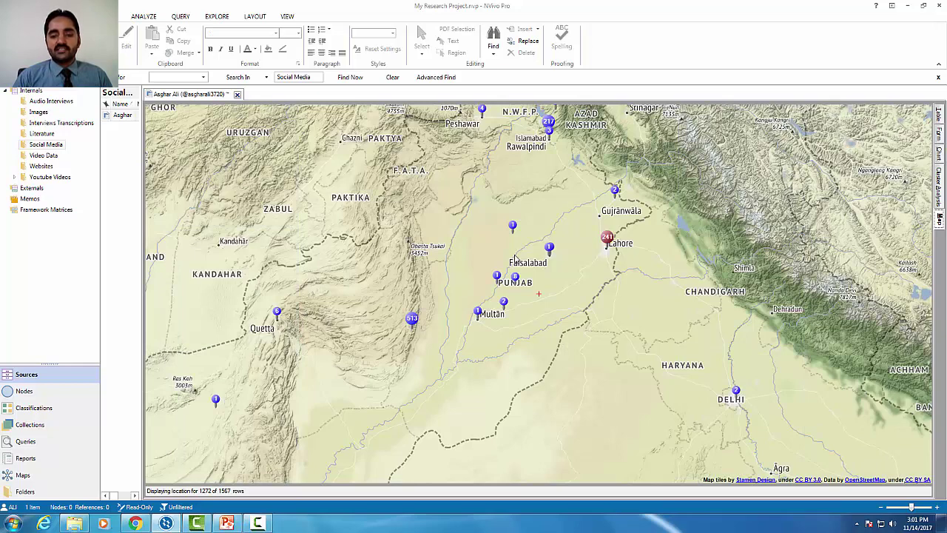
- Open the tweets located in Lahore, Pakistan from the map and look through the coded references
mouse_move(608, 239)
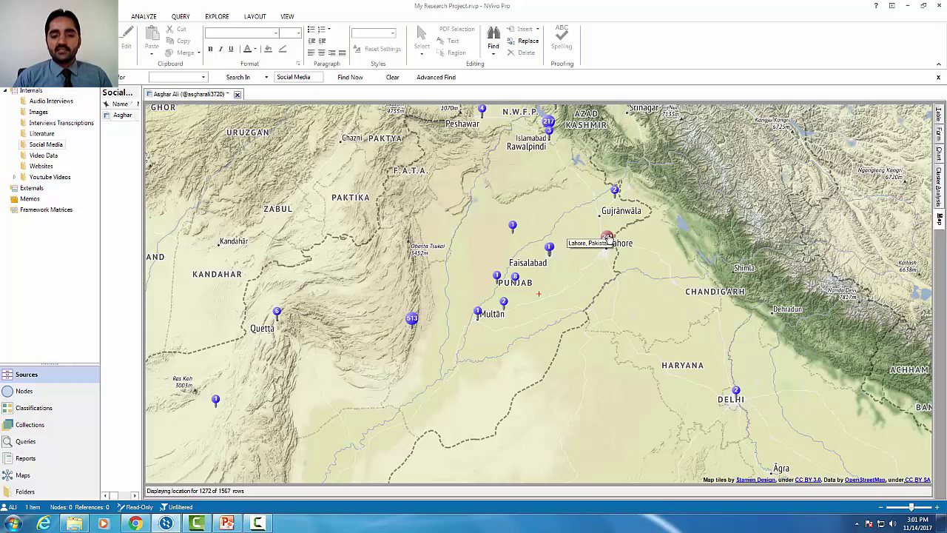
double_click(608, 239)
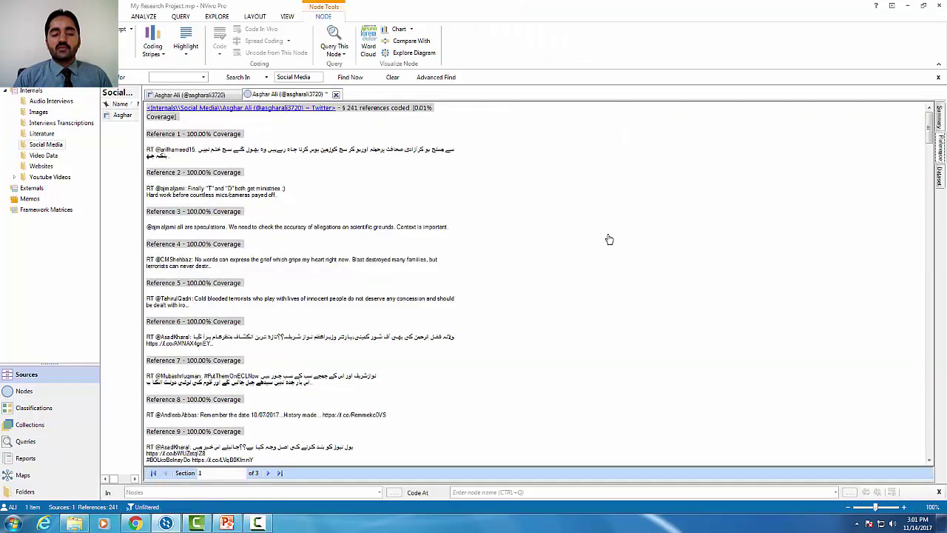
left_click_drag(930, 129, 903, 234)
right_click(270, 190)
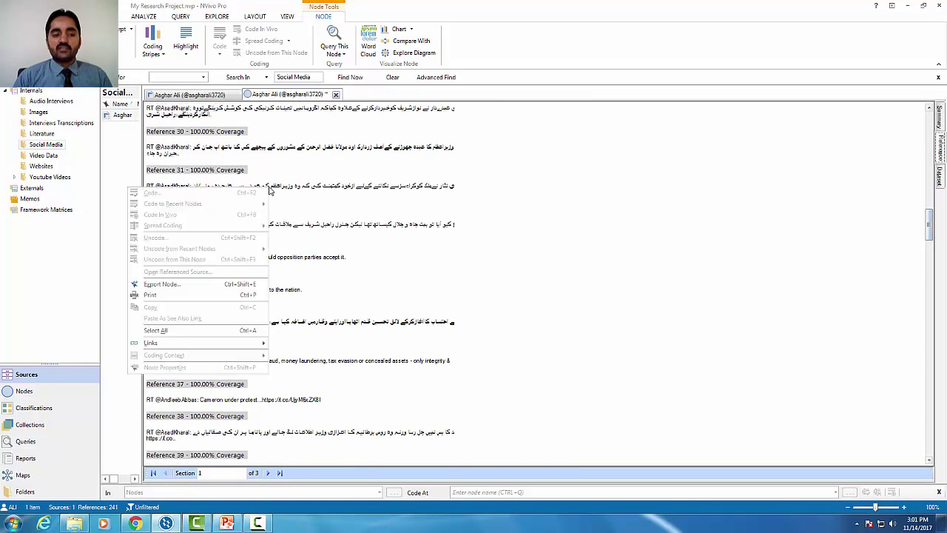
left_click(196, 285)
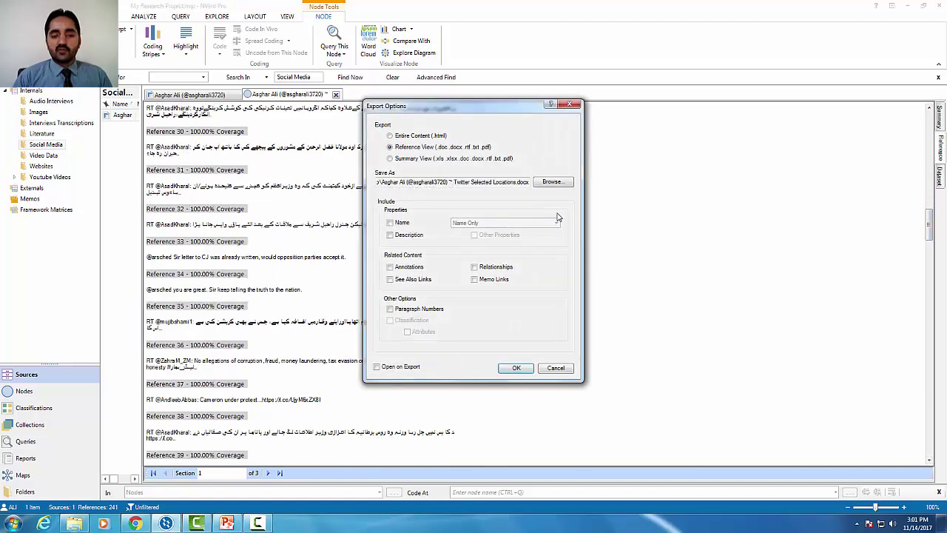
left_click(571, 104)
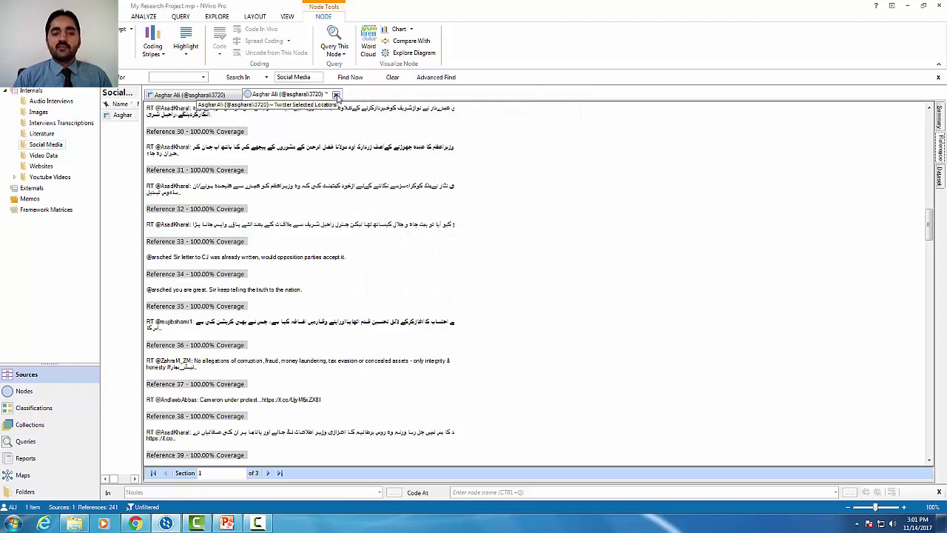
- Close the Lahore references and the Twitter dataset
left_click(336, 97)
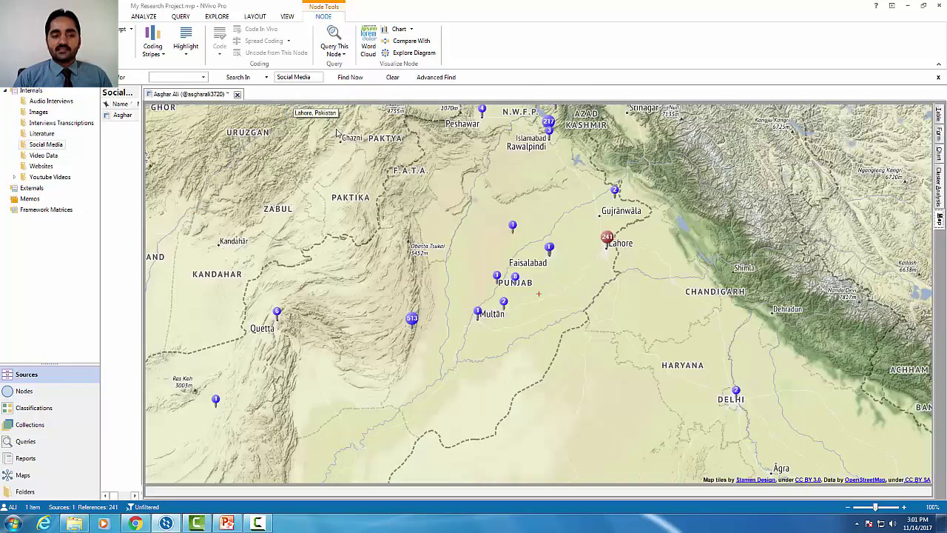
left_click(237, 95)
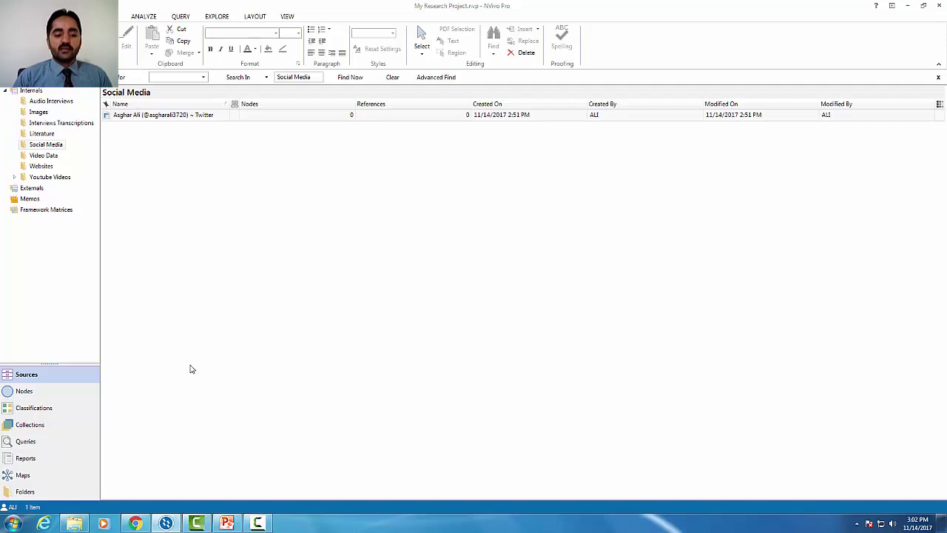
- Switch to Chrome and look over the Virtual University of Pakistan Facebook page and its profile picture
left_click(135, 523)
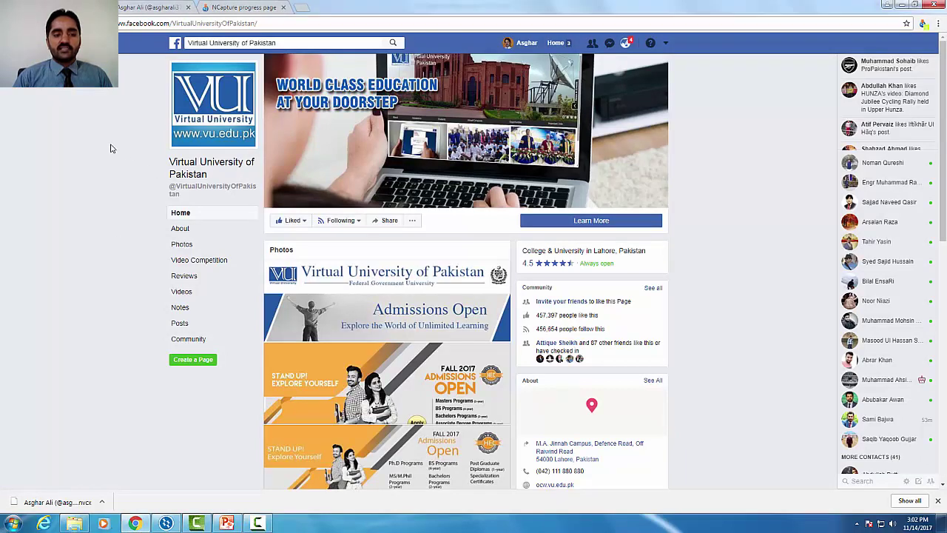
scroll(143, 173, "down", 3)
scroll(145, 170, "up", 3)
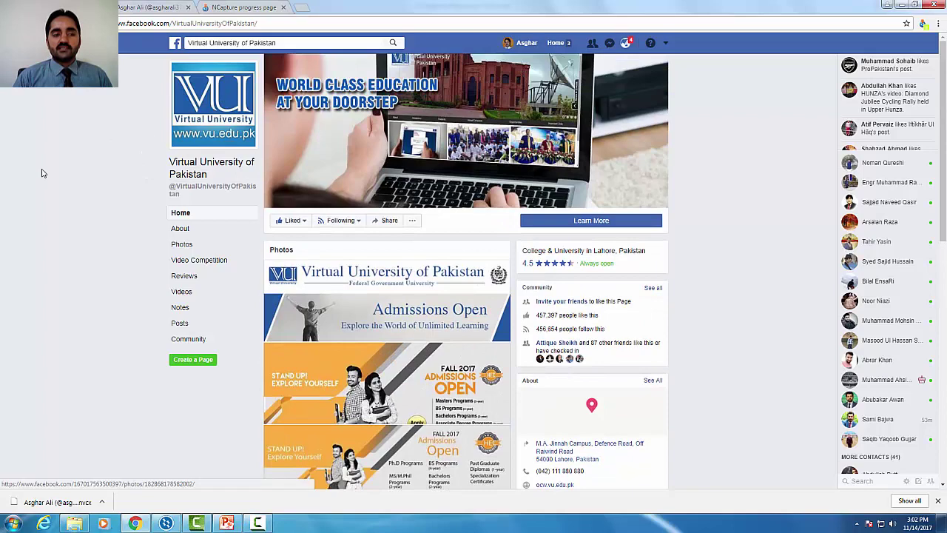
left_click(185, 139)
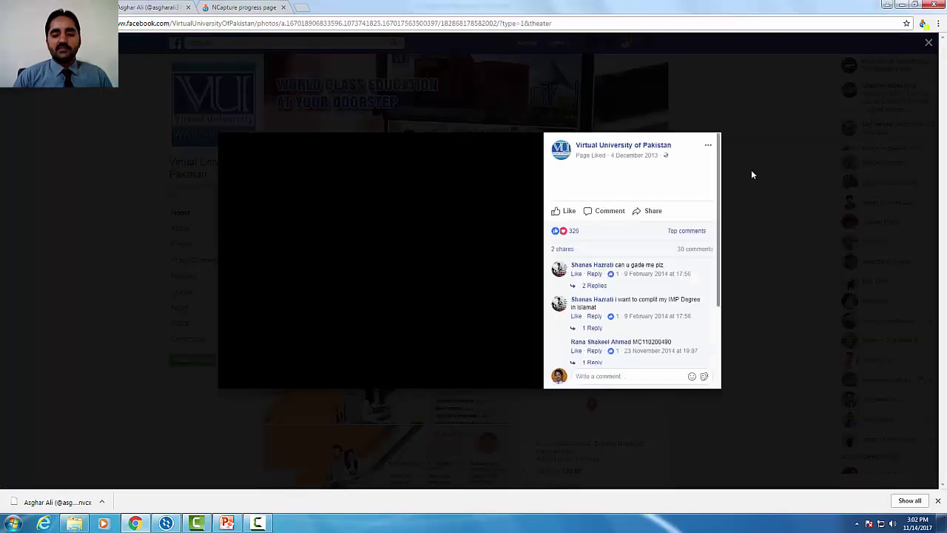
left_click(929, 42)
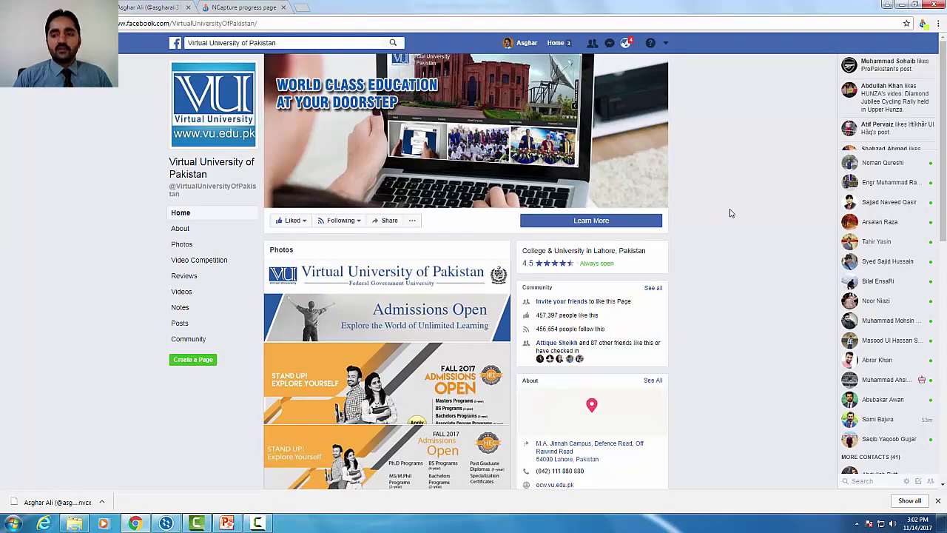
- Capture the Virtual University of Pakistan Facebook page with NCapture, using Posts as Dataset as the source type
left_click(923, 23)
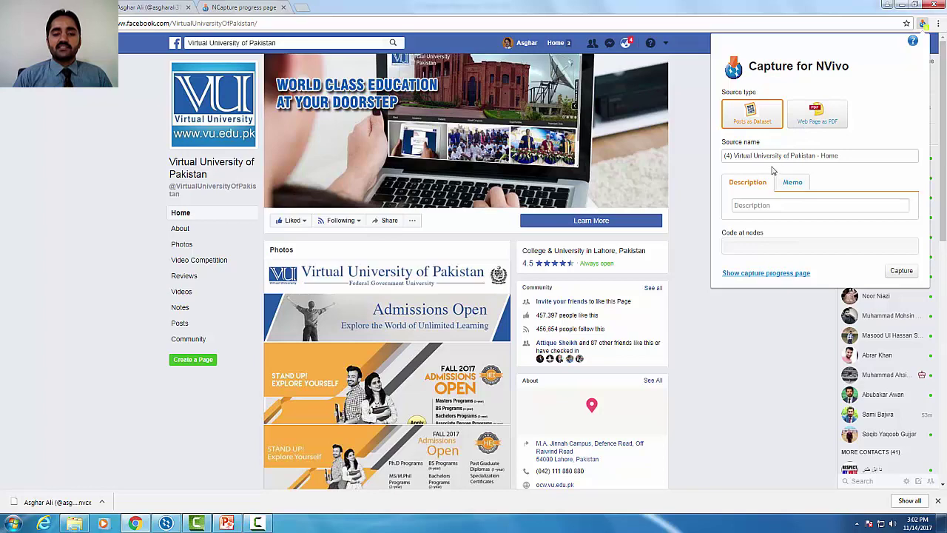
scroll(69, 268, "down", 10)
scroll(80, 256, "up", 10)
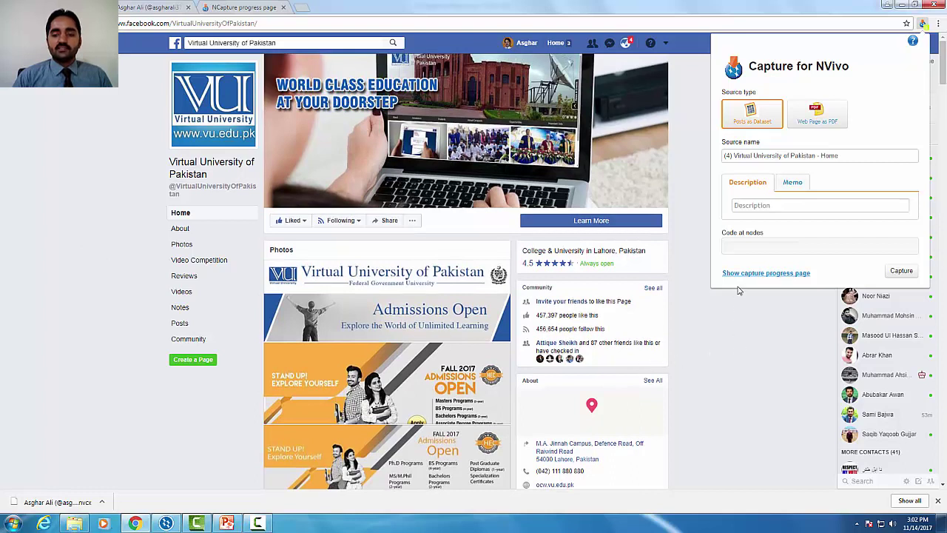
left_click(755, 122)
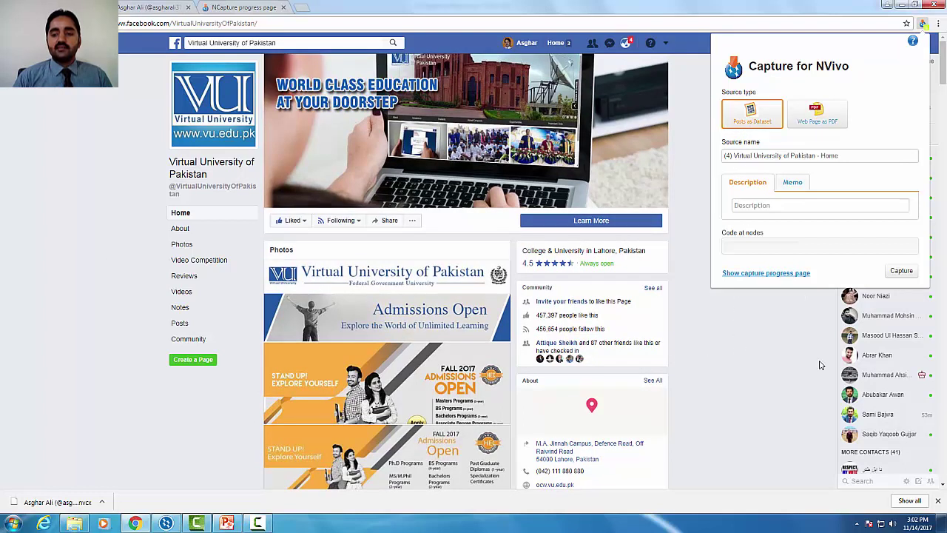
left_click(899, 271)
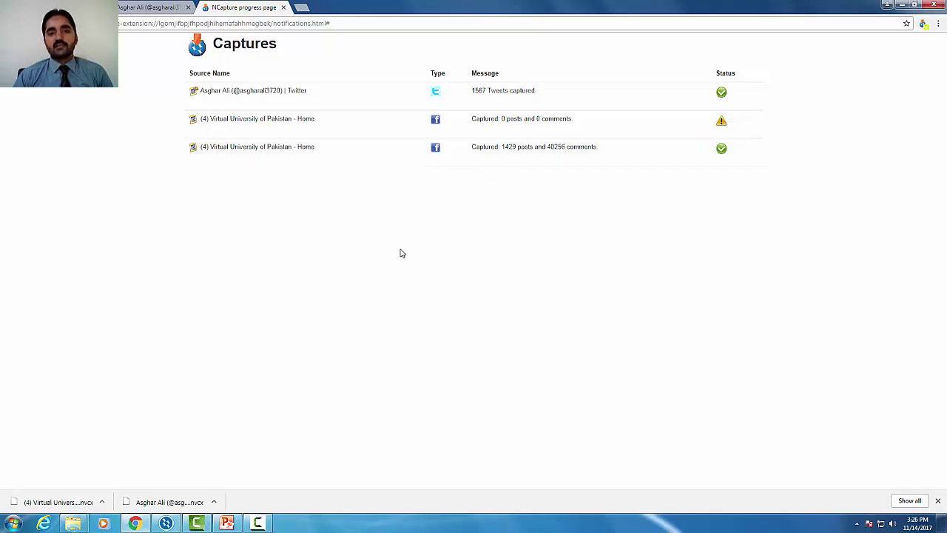
- Switch to NVivo and import all NCapture captures not previously imported into the Social Media folder, merging matching social media datasets
left_click(175, 524)
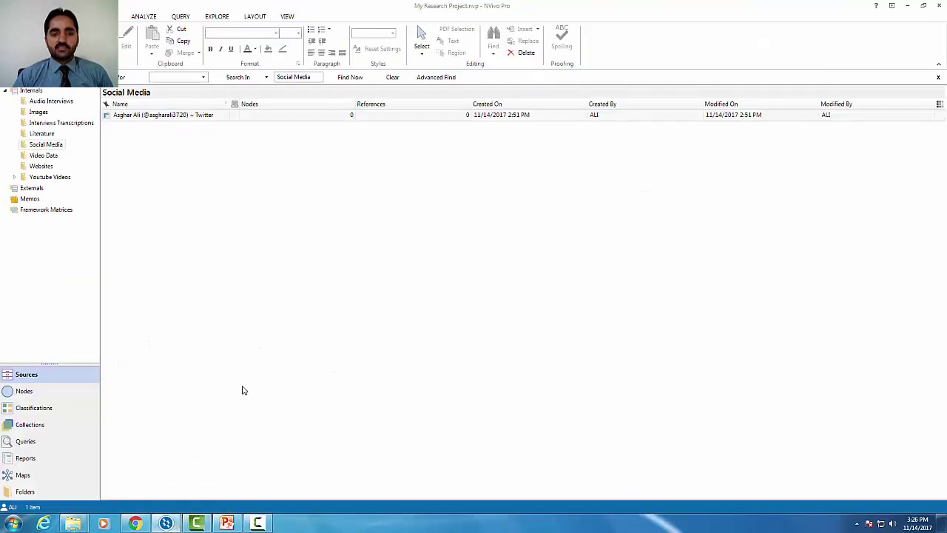
right_click(122, 148)
mouse_move(113, 162)
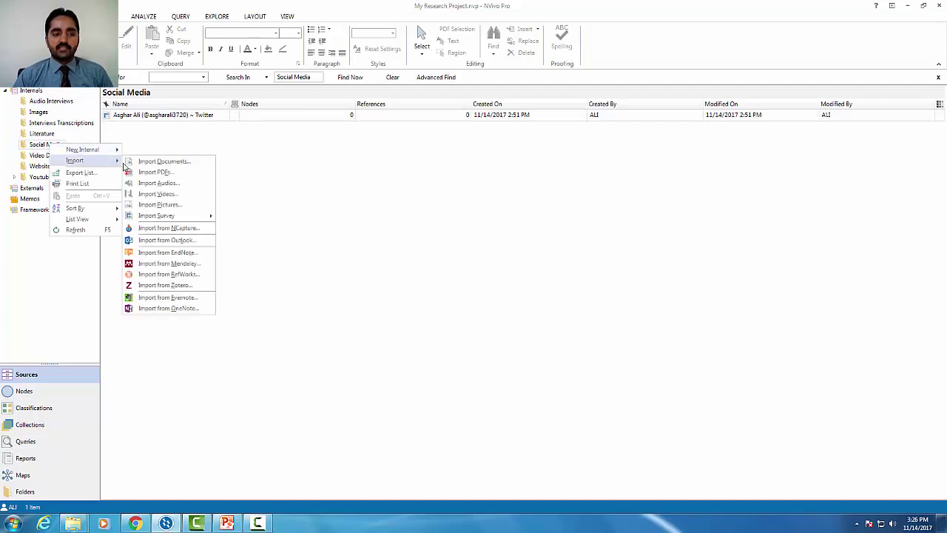
left_click(168, 229)
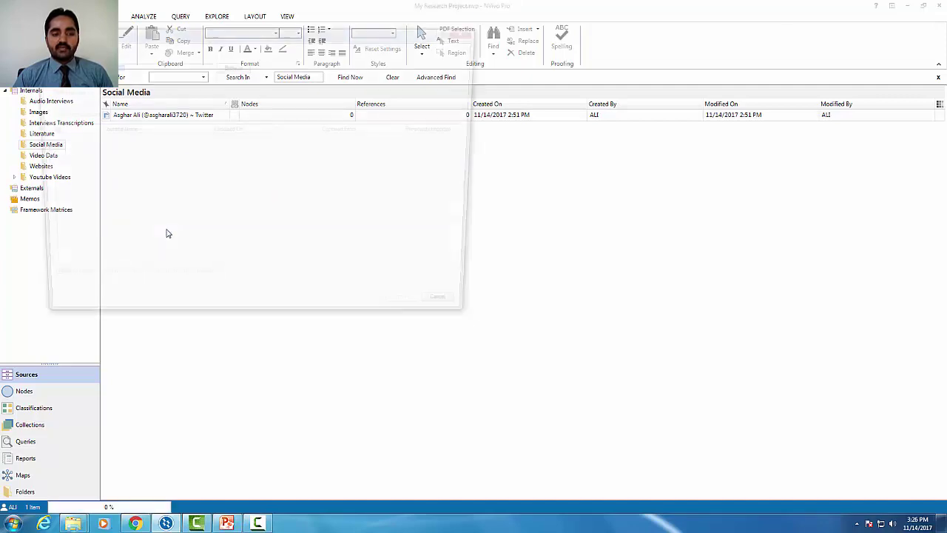
left_click_drag(232, 35, 345, 63)
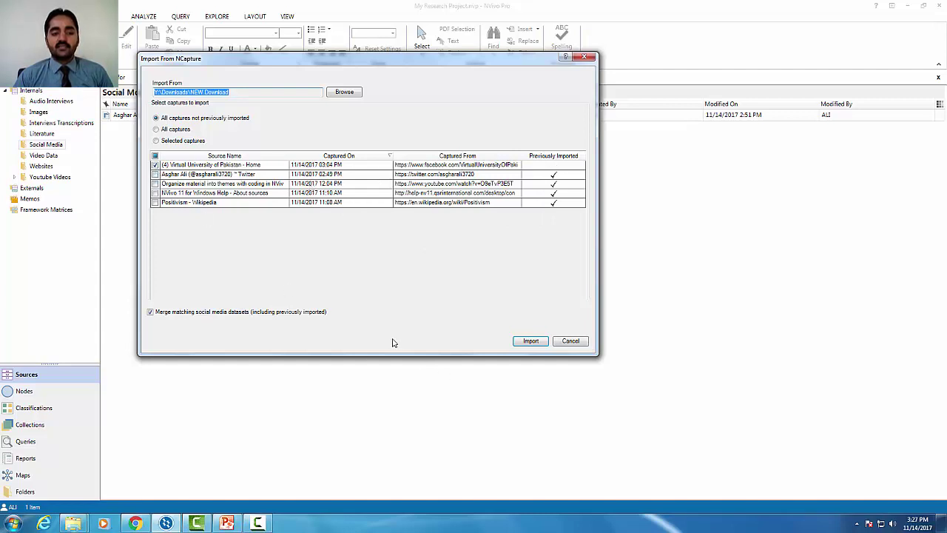
left_click(529, 340)
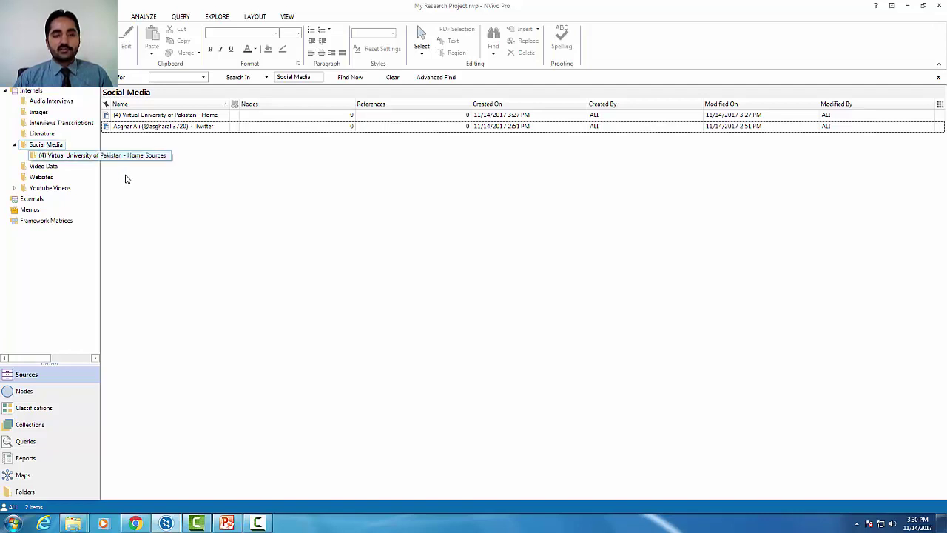
- Open the imported Virtual University of Pakistan dataset and examine all its table columns, from Post ID through Location Coordinates
left_click(51, 148)
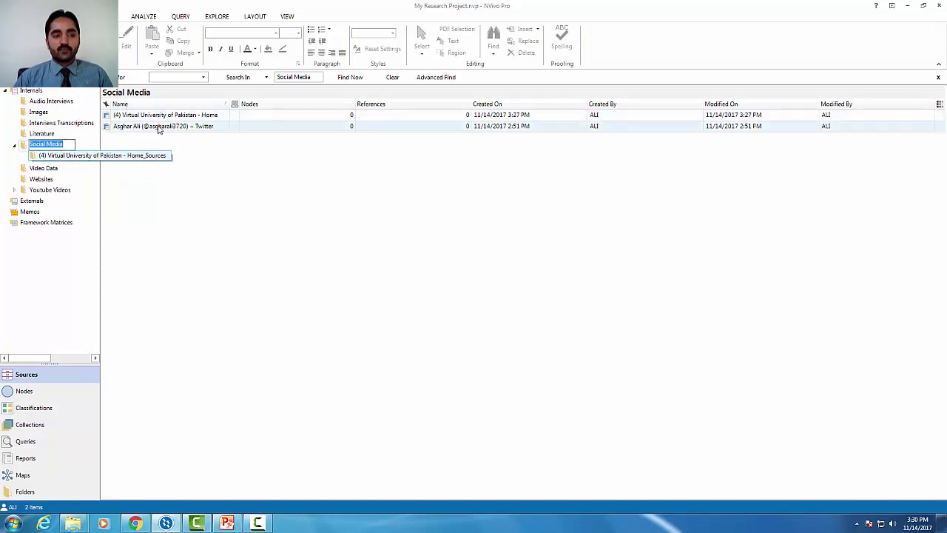
left_click(155, 116)
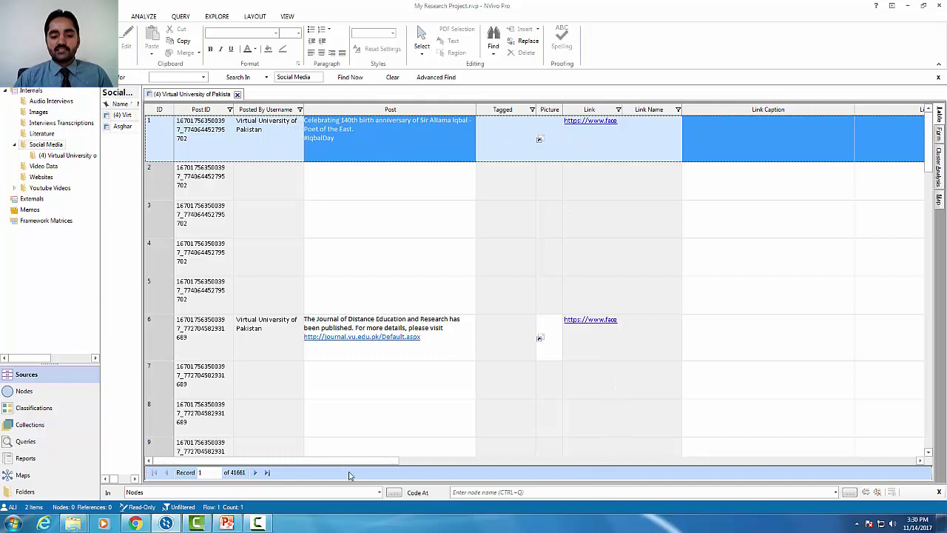
left_click_drag(347, 461, 882, 462)
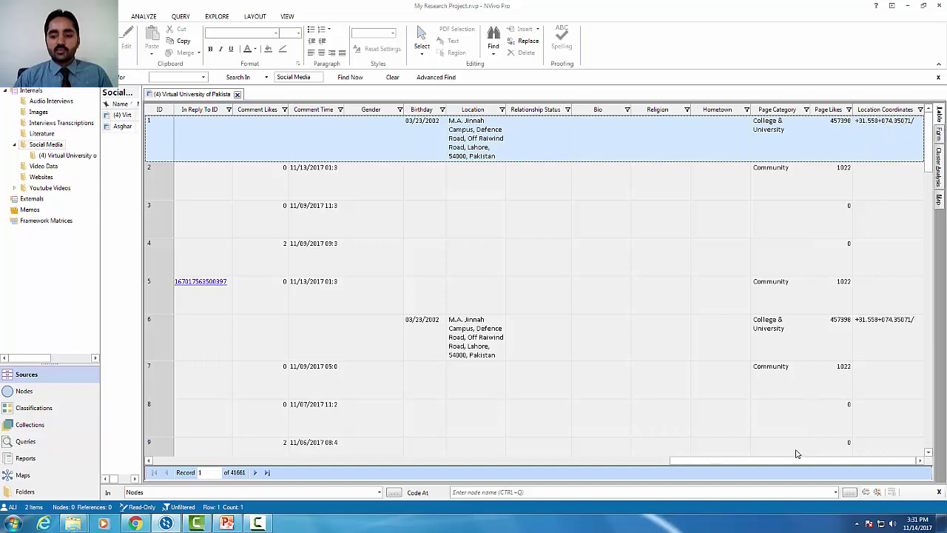
left_click_drag(792, 461, 253, 456)
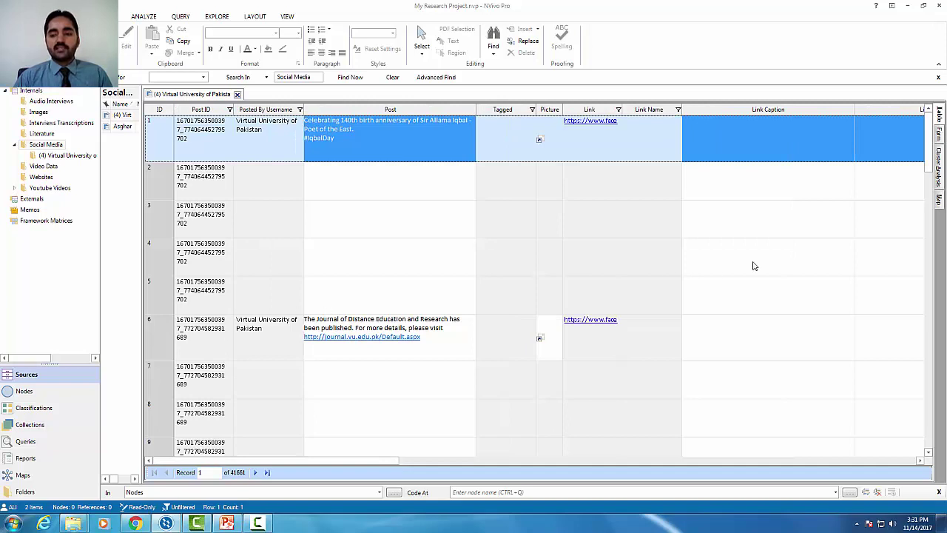
- View the Facebook dataset's first record as a form and its cluster analysis of usernames by word similarity
left_click(940, 133)
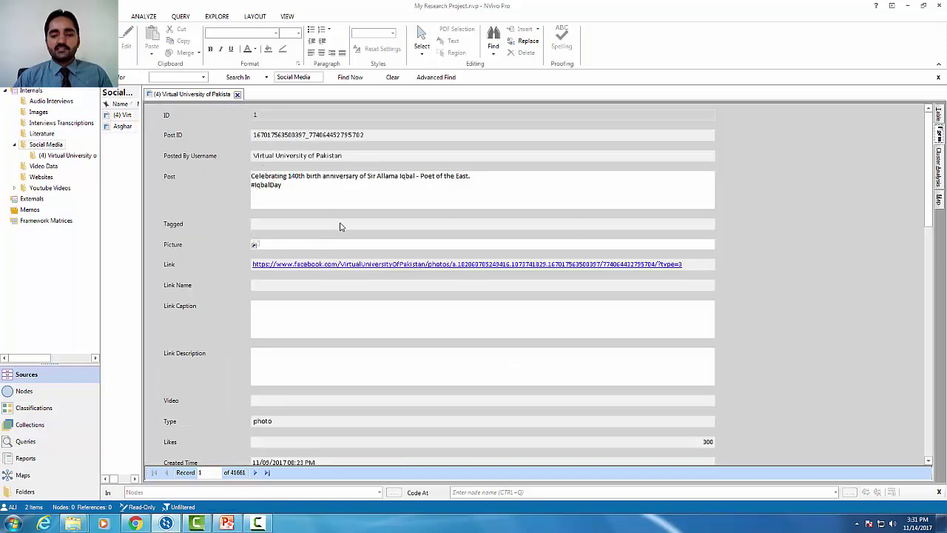
left_click(940, 170)
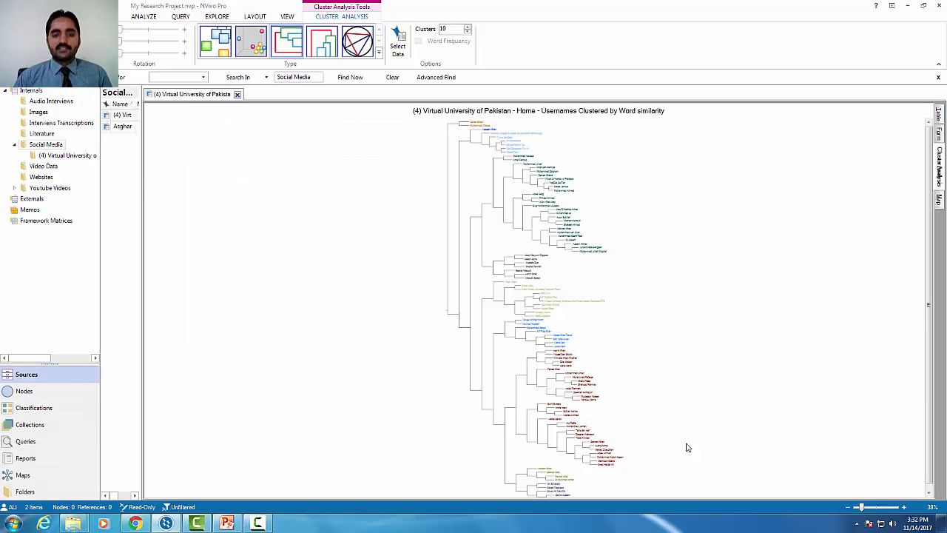
scroll(523, 363, "down", 1)
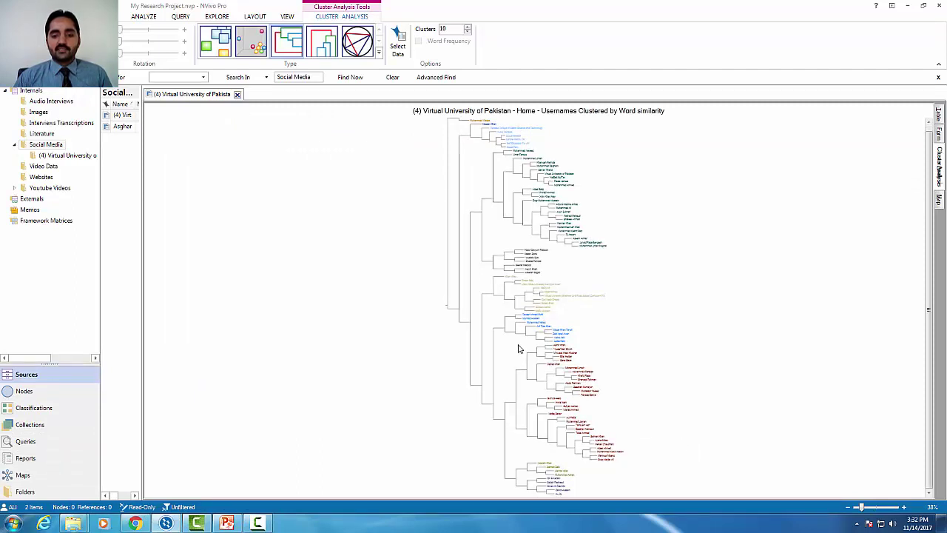
scroll(518, 348, "up", 1)
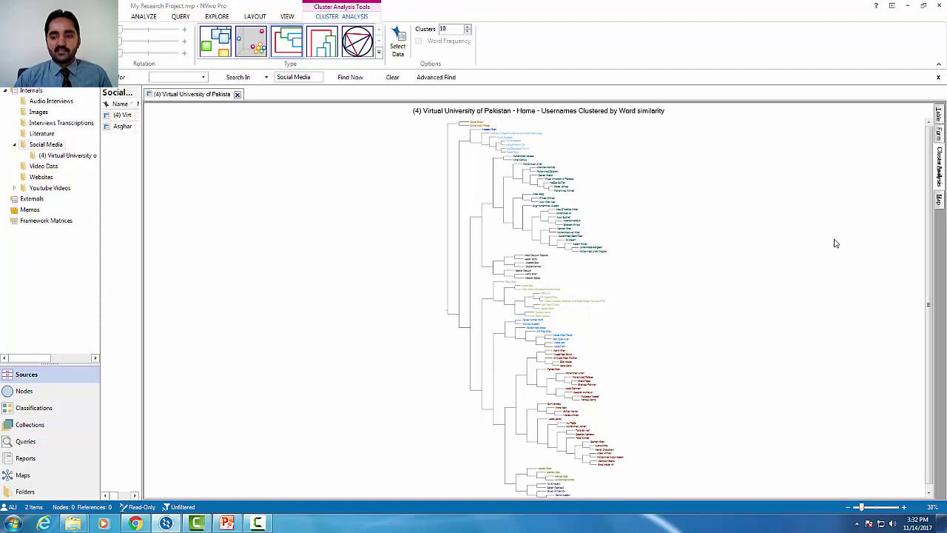
- Enlarge the Facebook dataset's username dendrogram to 138% and examine its clusters from the middle up to the first usernames
left_click(904, 508)
left_click(904, 507)
left_click(904, 508)
left_click(904, 508)
left_click(904, 507)
left_click(905, 508)
left_click(904, 507)
left_click(904, 507)
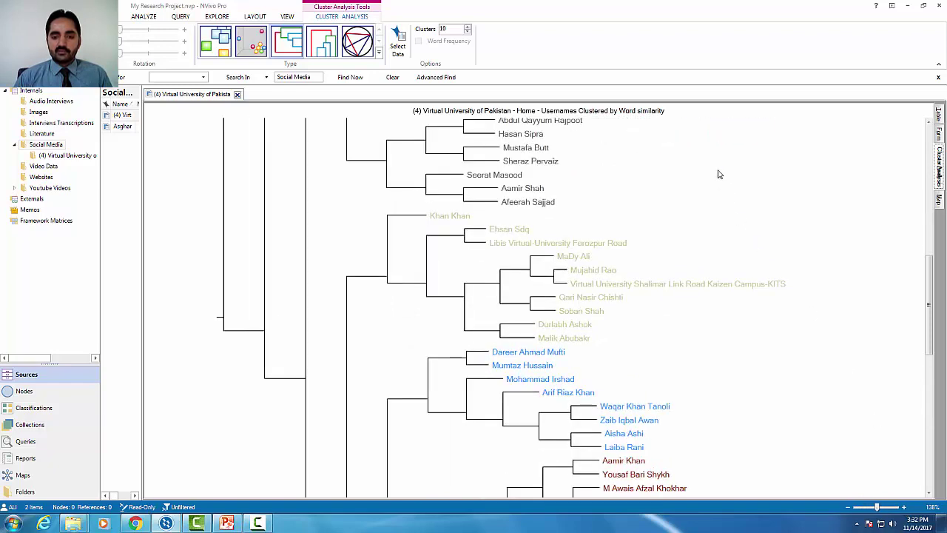
scroll(719, 176, "up", 6)
scroll(761, 182, "up", 4)
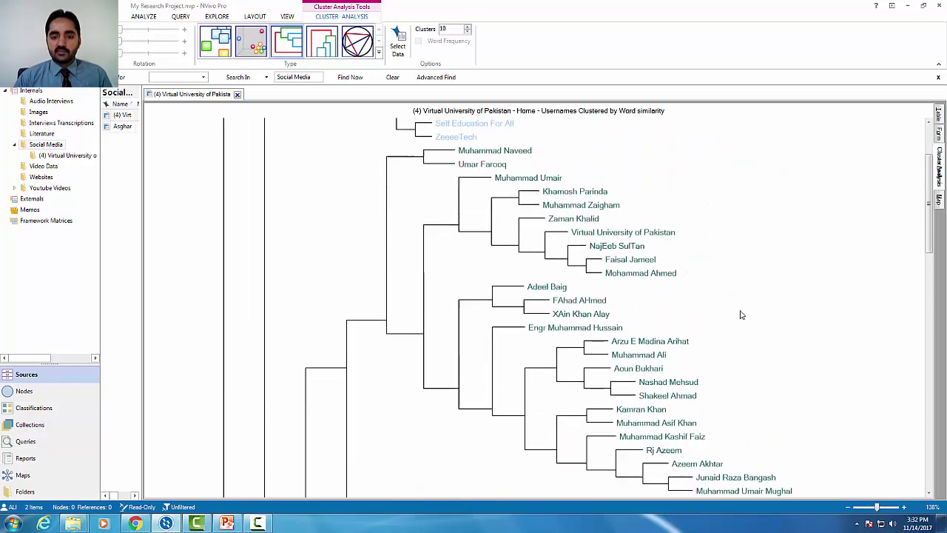
scroll(743, 251, "up", 3)
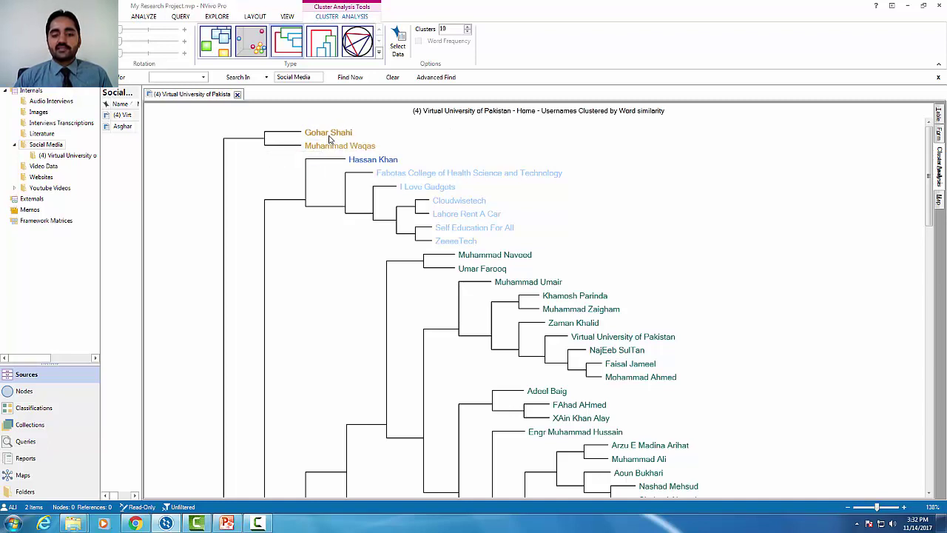
right_click(310, 296)
left_click(270, 326)
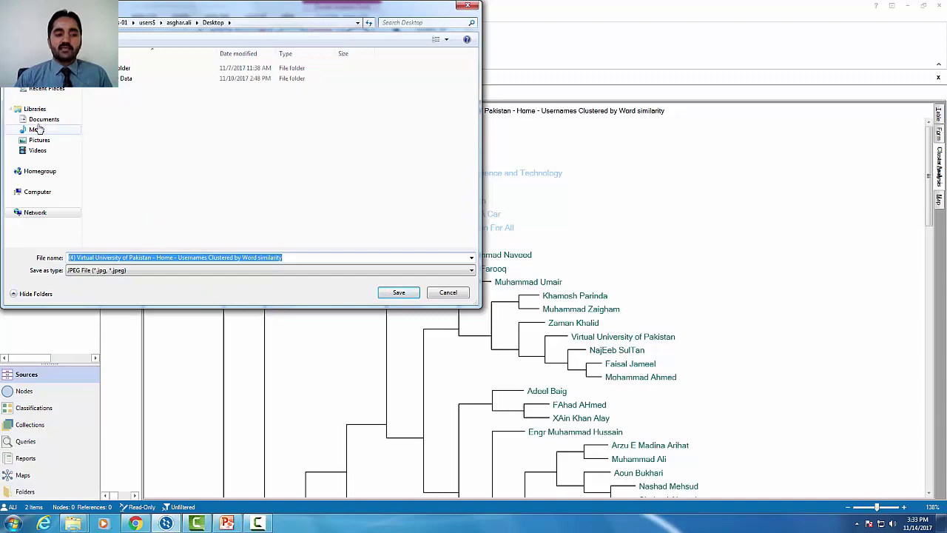
left_click(448, 293)
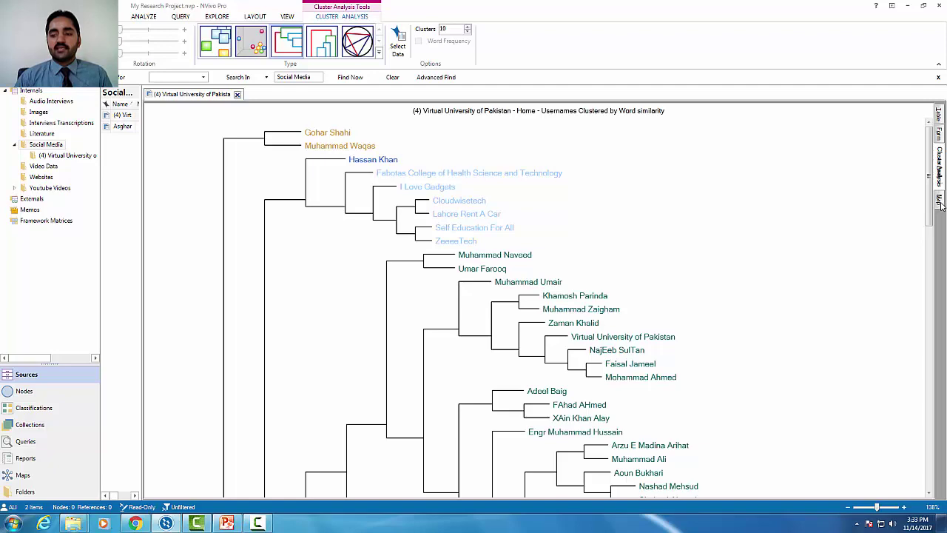
- Show the Facebook dataset on a map and examine the post locations worldwide and in Pakistan around Lahore
left_click(939, 203)
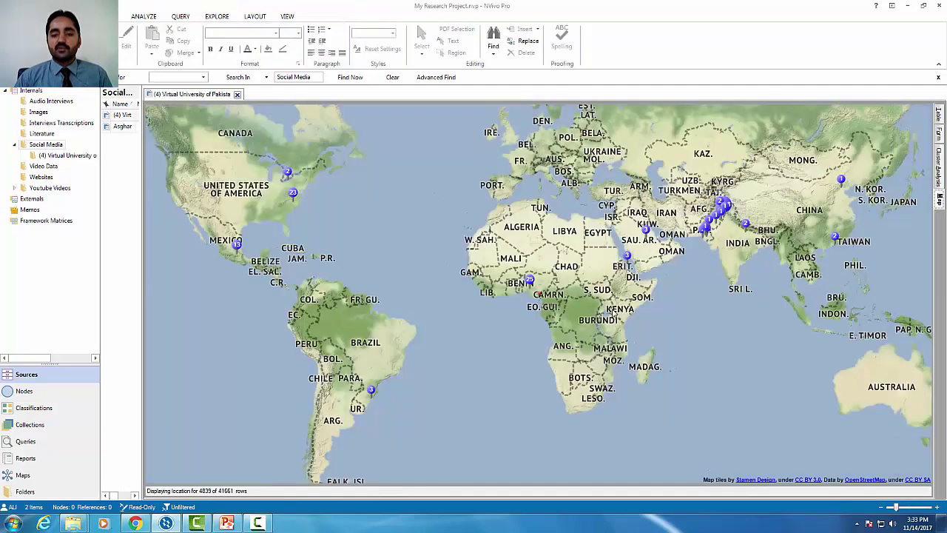
left_click_drag(703, 281, 639, 303)
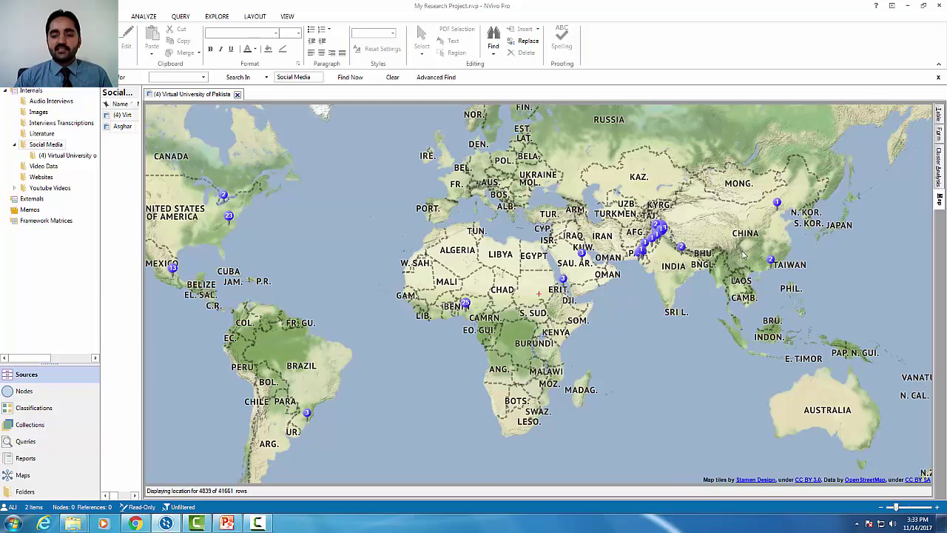
left_click_drag(312, 233, 359, 225)
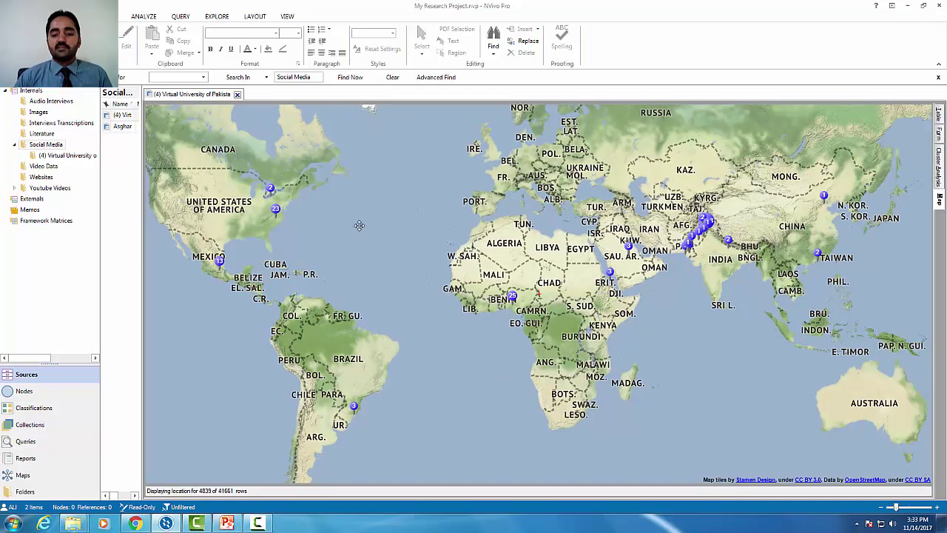
scroll(541, 298, "up", 2)
left_click_drag(498, 313, 480, 463)
scroll(538, 296, "up", 2)
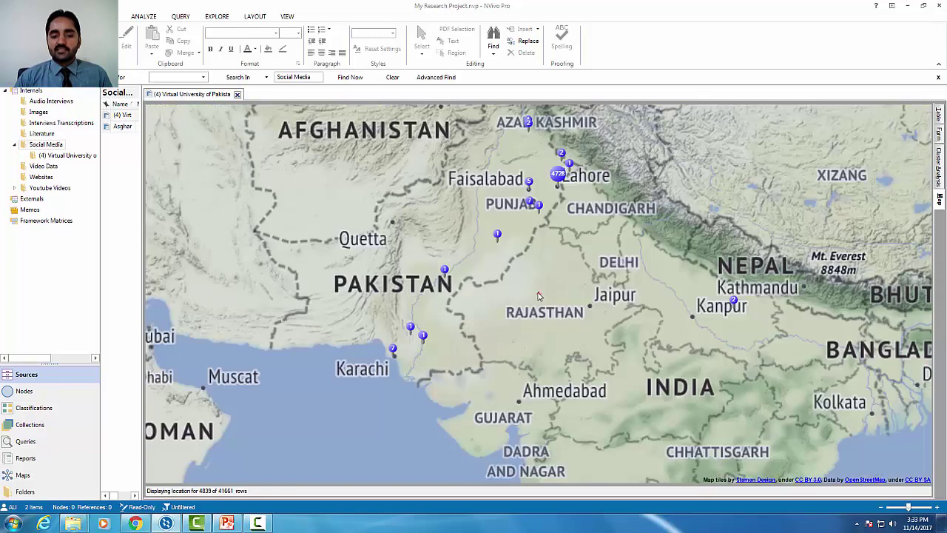
scroll(538, 296, "up", 2)
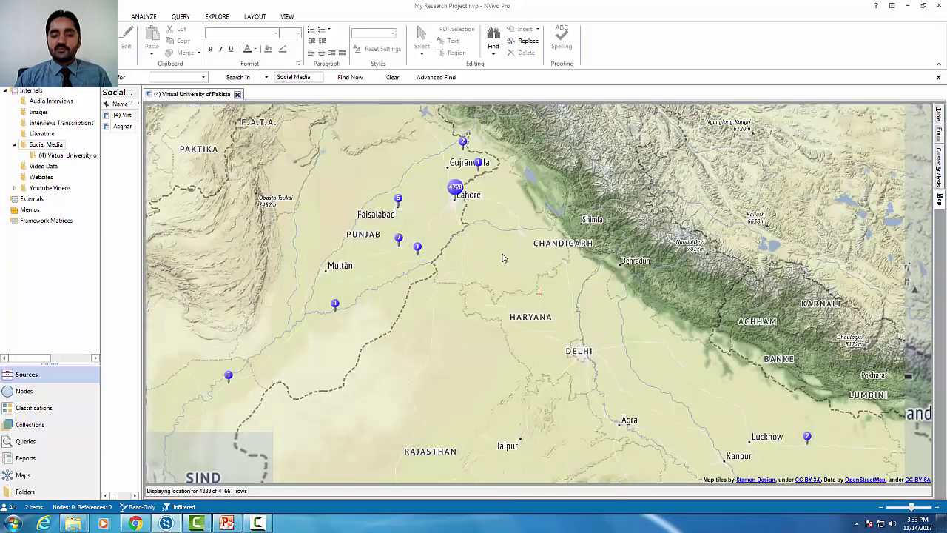
left_click_drag(503, 258, 529, 302)
scroll(529, 301, "up", 2)
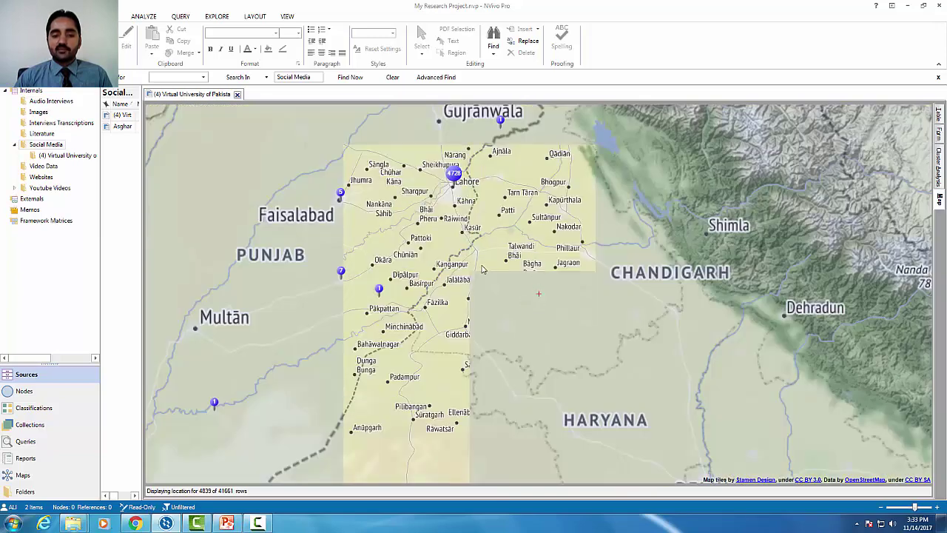
left_click_drag(474, 262, 481, 285)
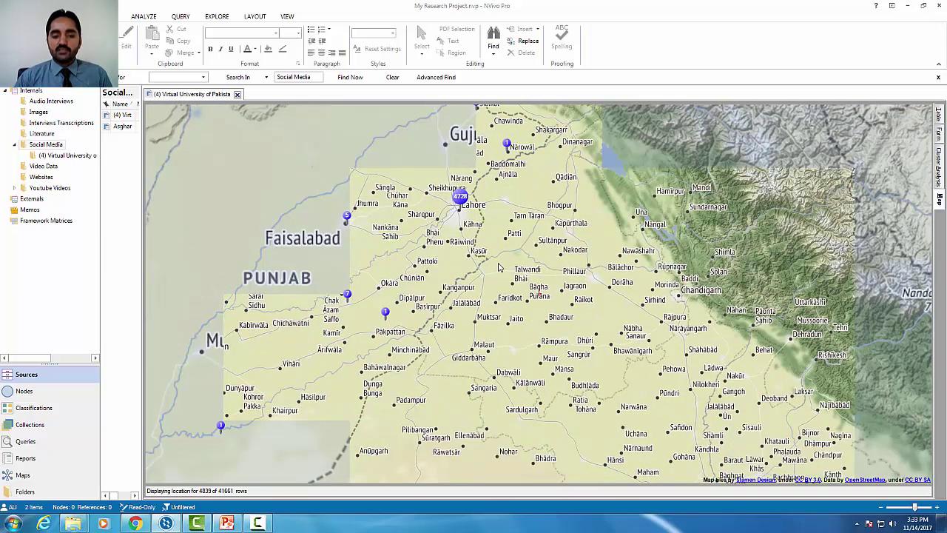
left_click_drag(497, 248, 505, 281)
scroll(518, 280, "up", 2)
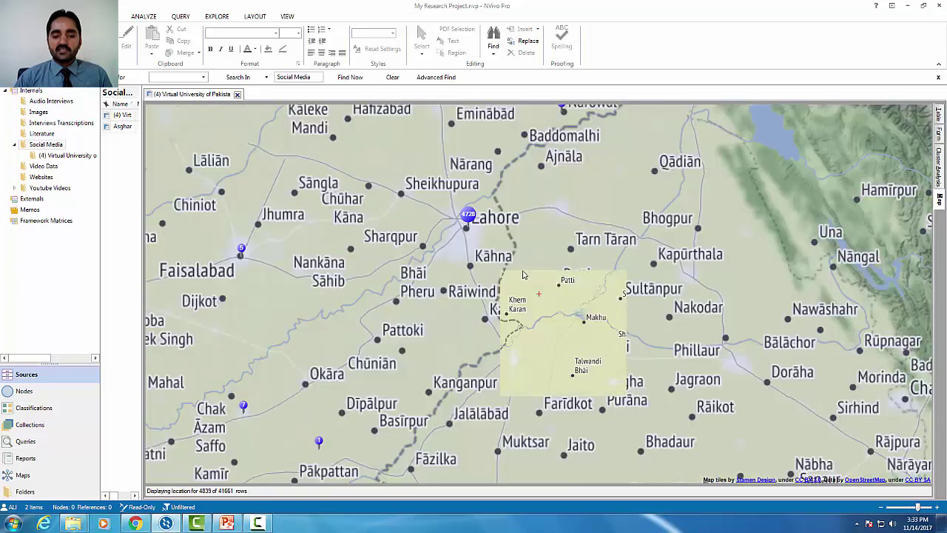
- Open the references behind the Lahore map marker, examine the listed posts and close them
mouse_move(469, 222)
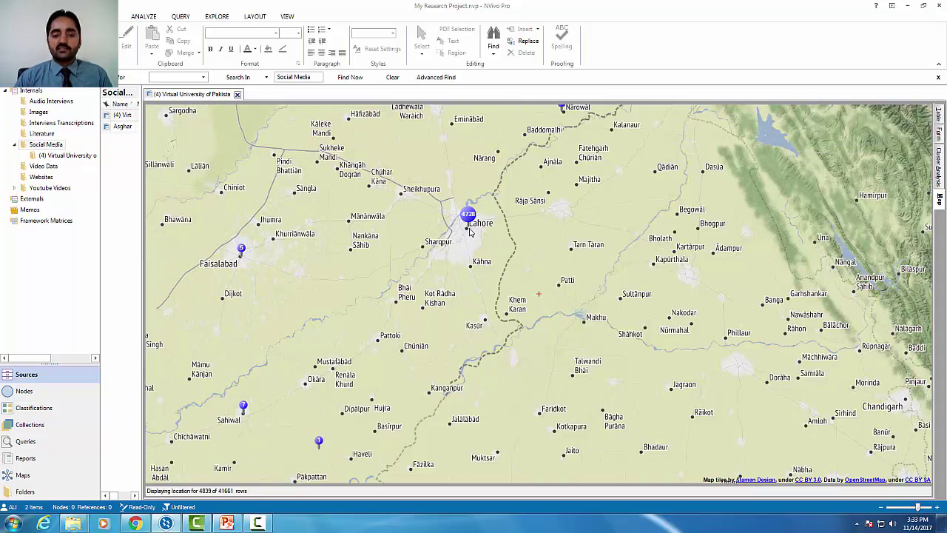
double_click(470, 232)
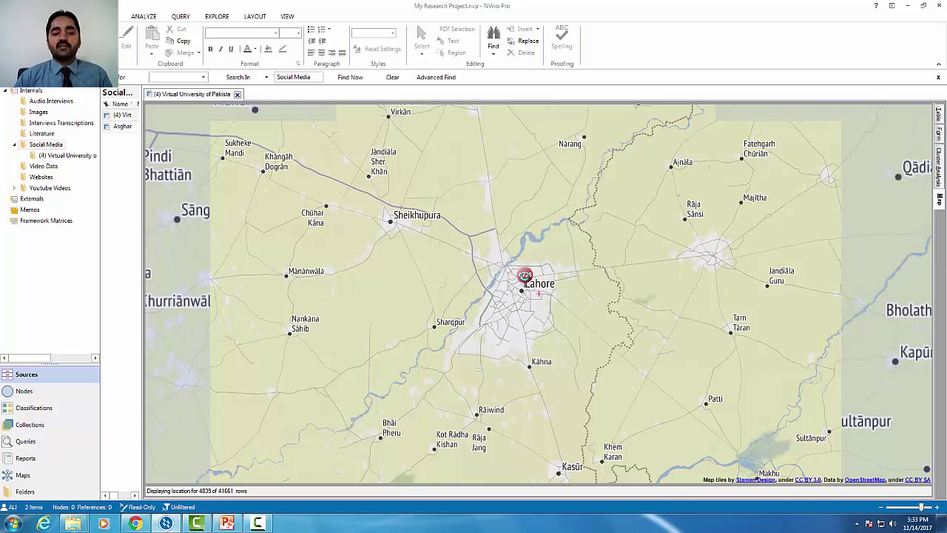
double_click(525, 276)
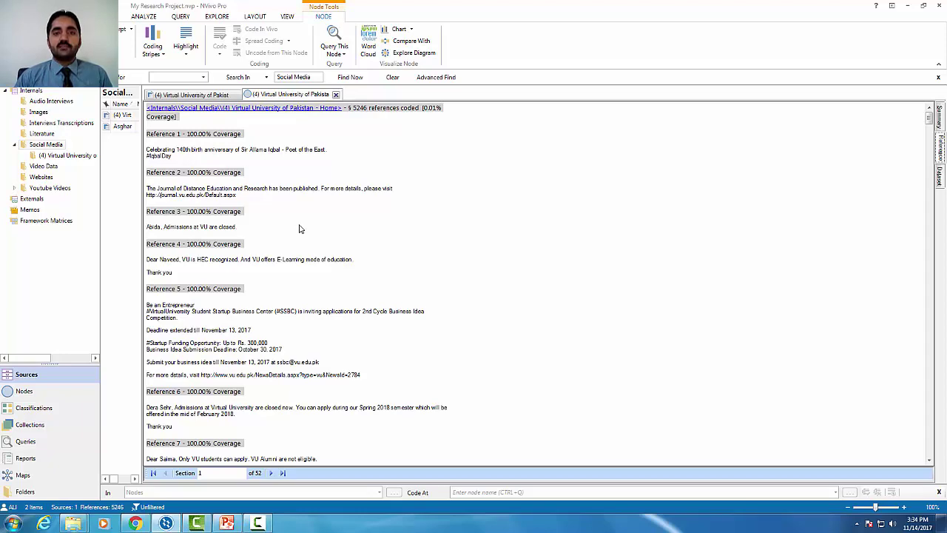
left_click(929, 131)
left_click_drag(929, 131, 928, 109)
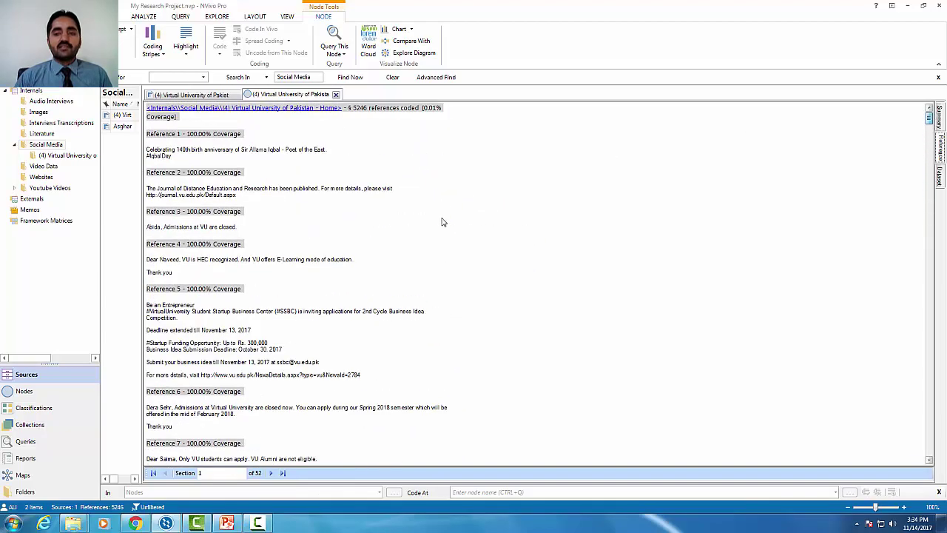
right_click(260, 155)
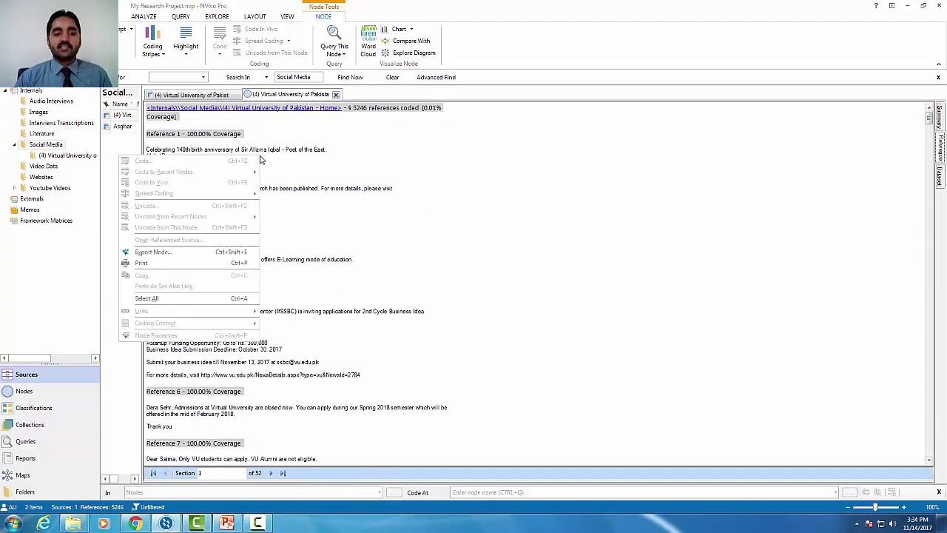
left_click(397, 254)
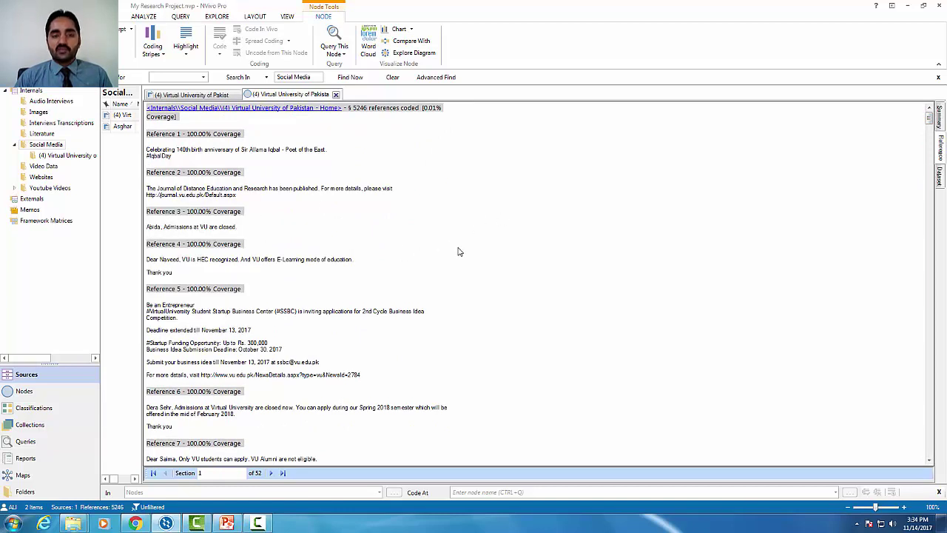
left_click(335, 94)
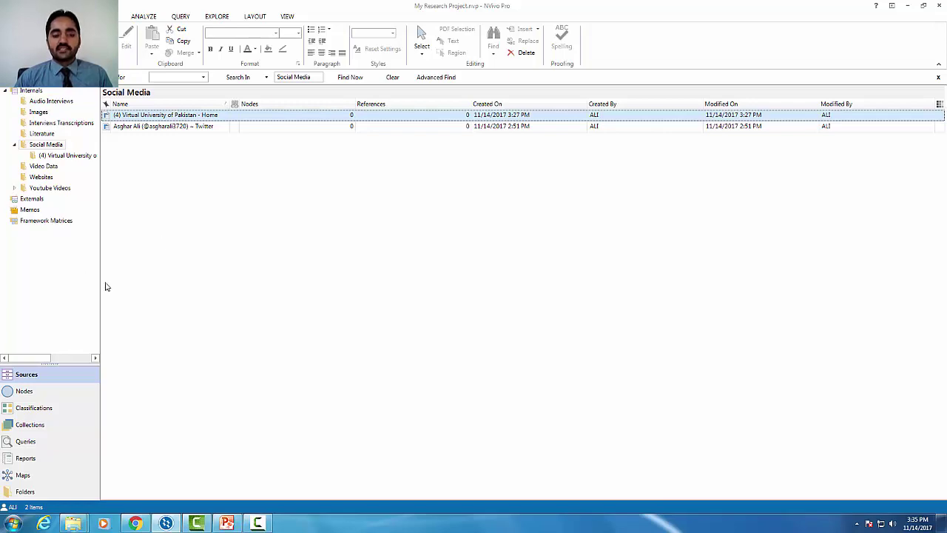
- Switch to PowerPoint and present the Thank You slide as a slide show
left_click(227, 523)
key("shift+F5")
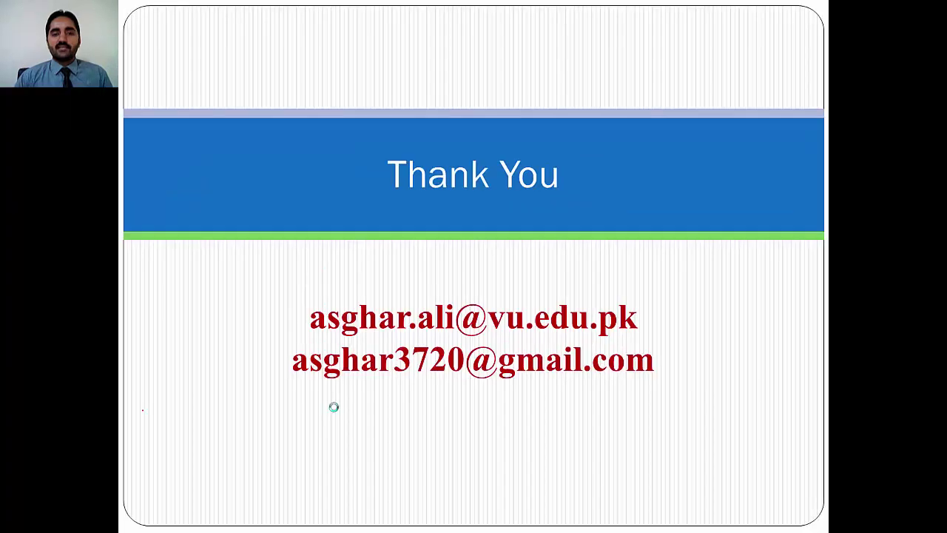